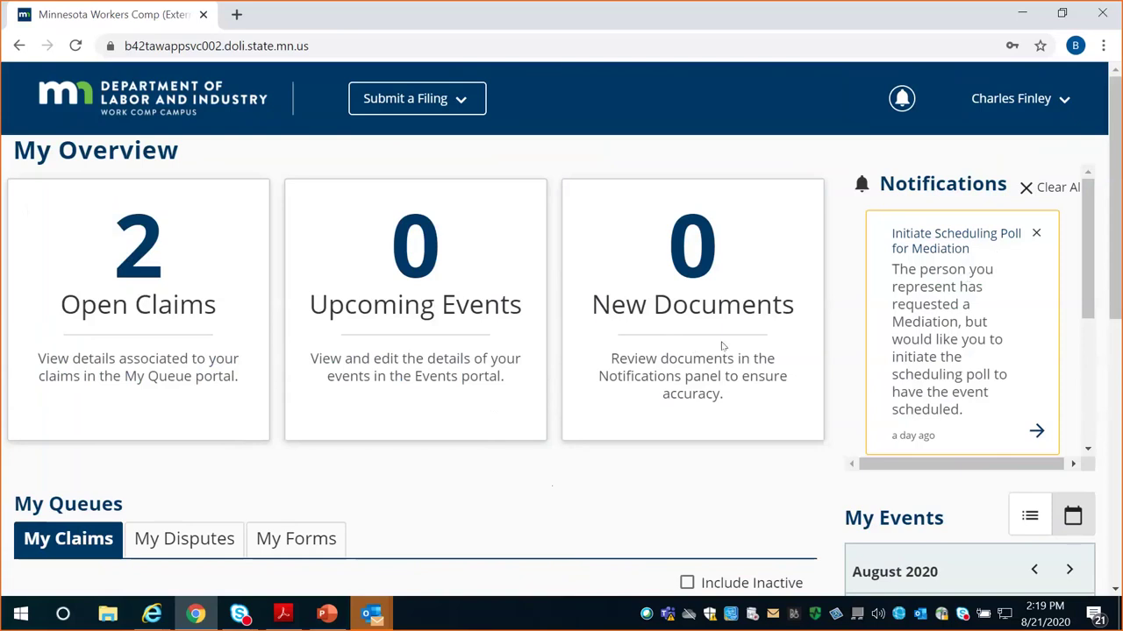
scroll(722, 346, "down", 3)
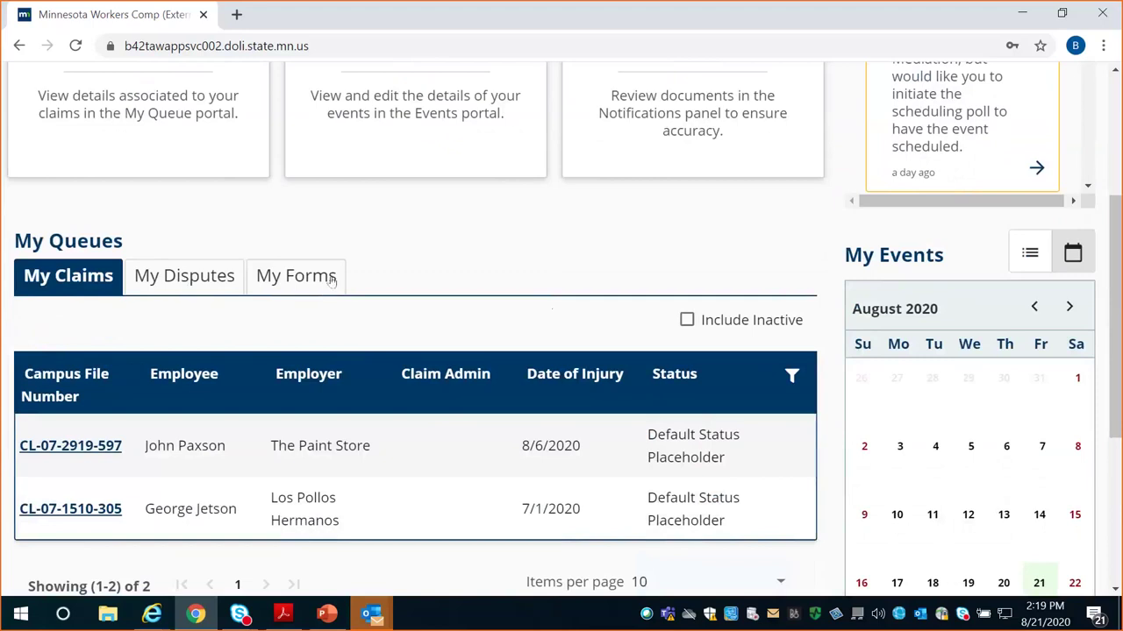
scroll(471, 250, "up", 3)
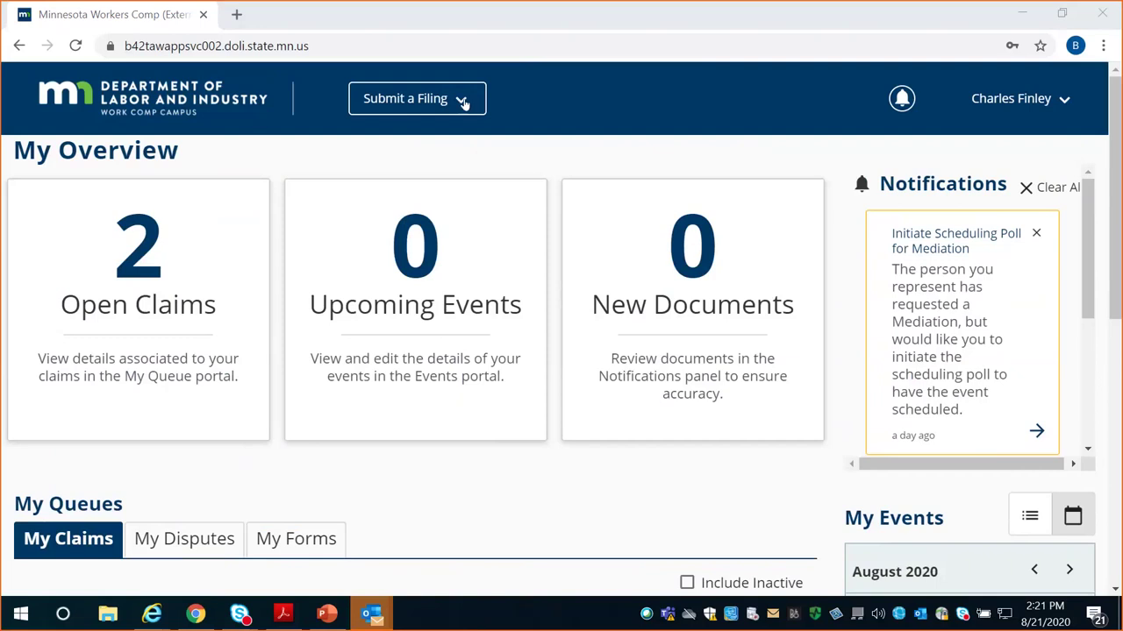
Start a new Initiate a Dispute filing from the Submit a Filing menu
left_click(466, 103)
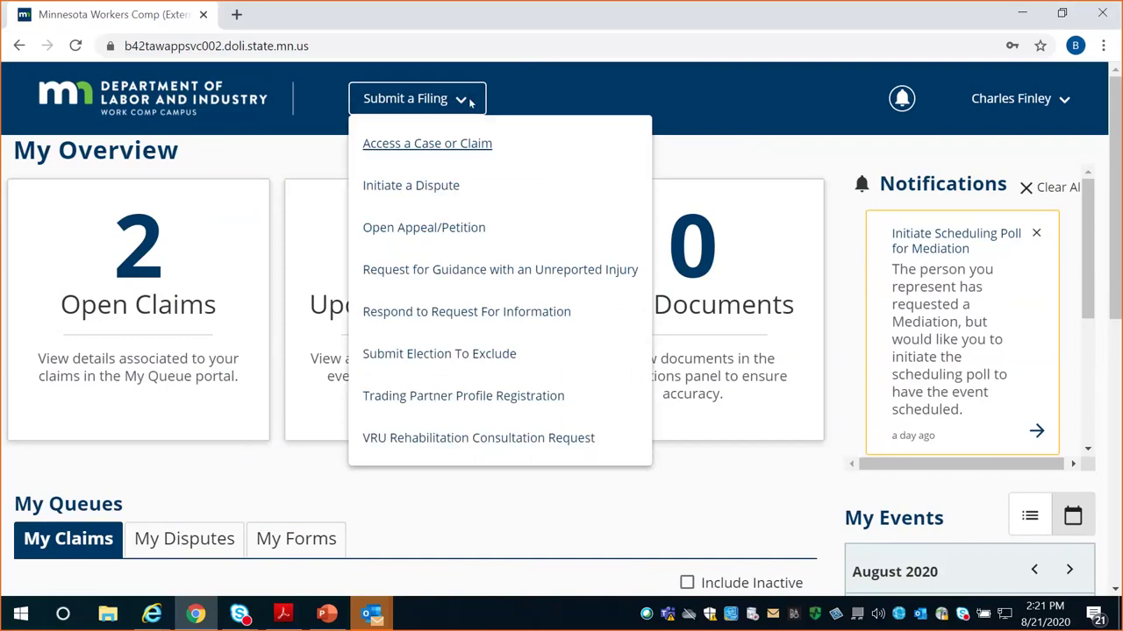
left_click(429, 187)
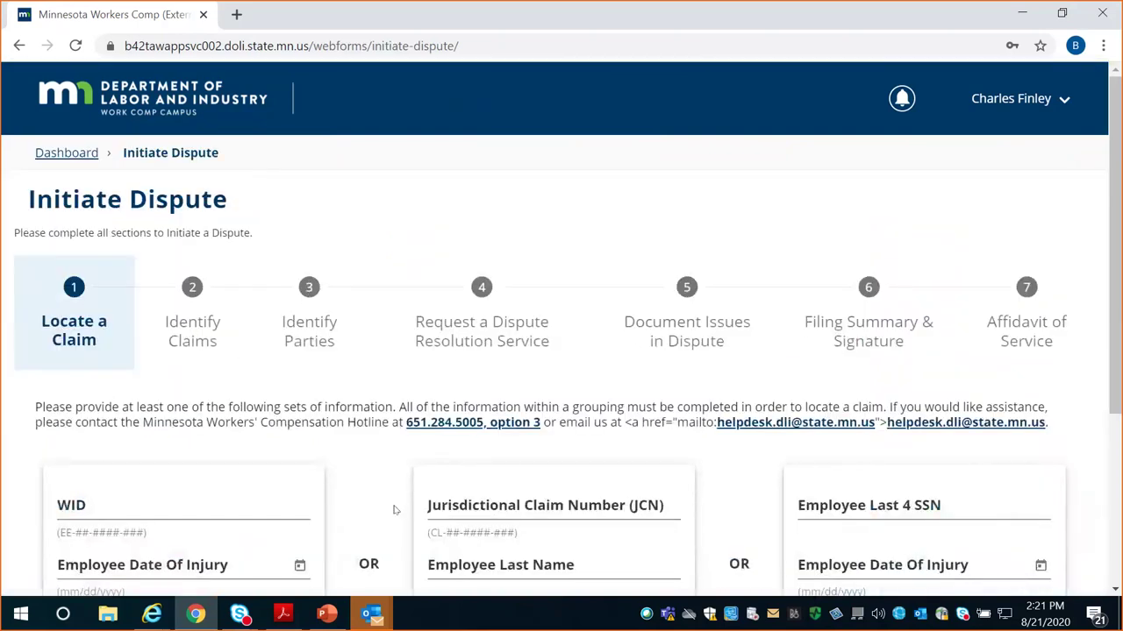
Enter the jurisdictional claim number and the employee's last name on Locate a Claim
scroll(334, 483, "down", 2)
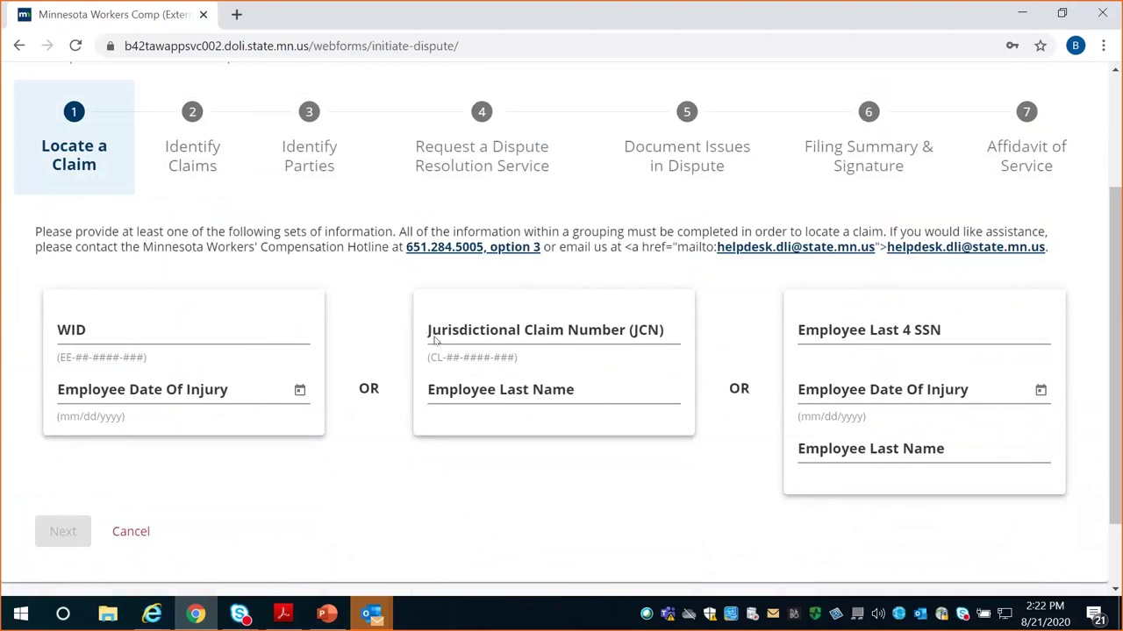
left_click(477, 334)
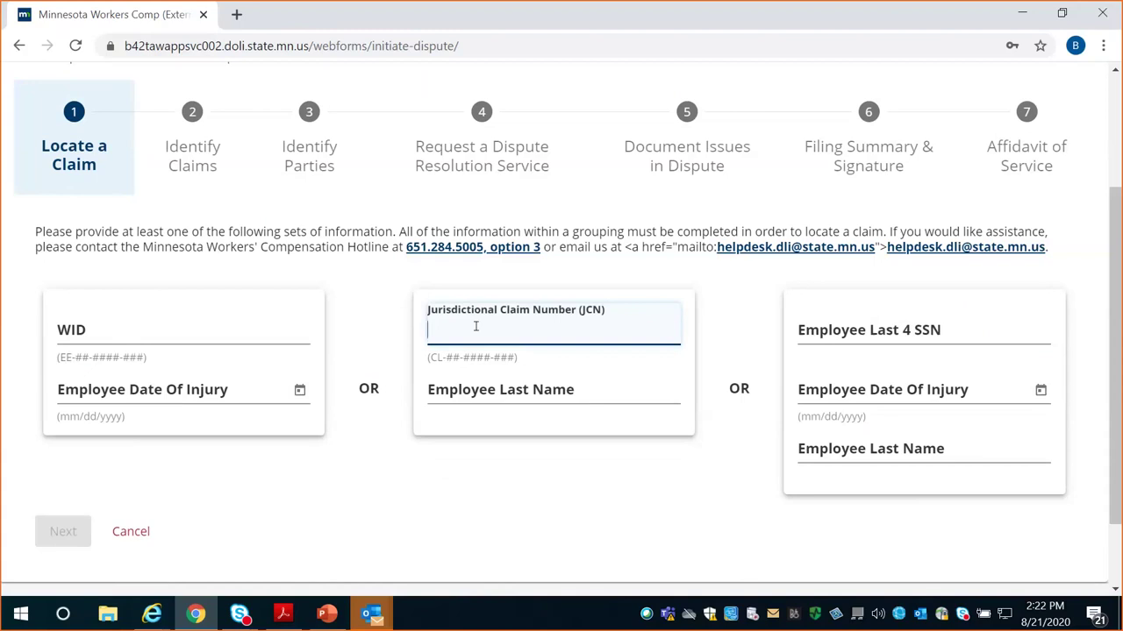
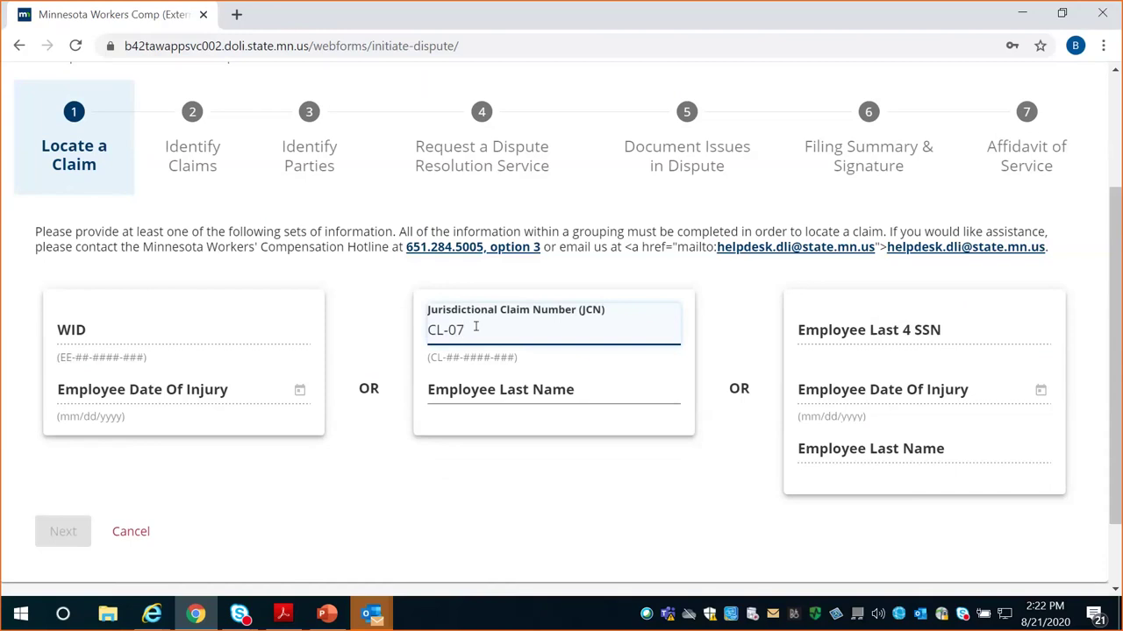
left_click(527, 389)
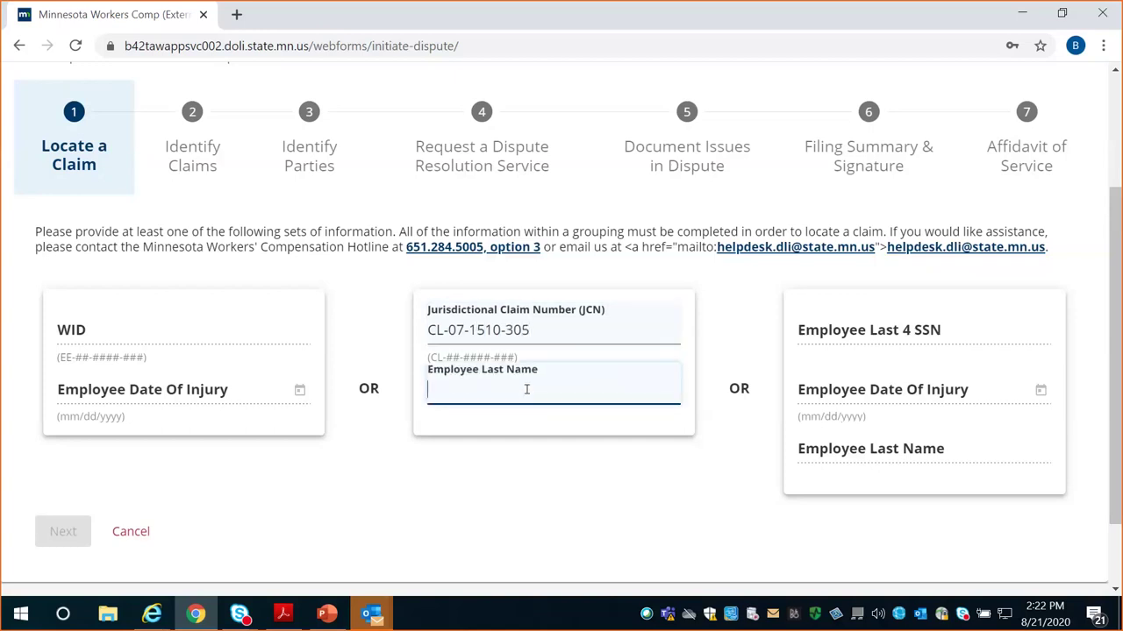
type("Jetson")
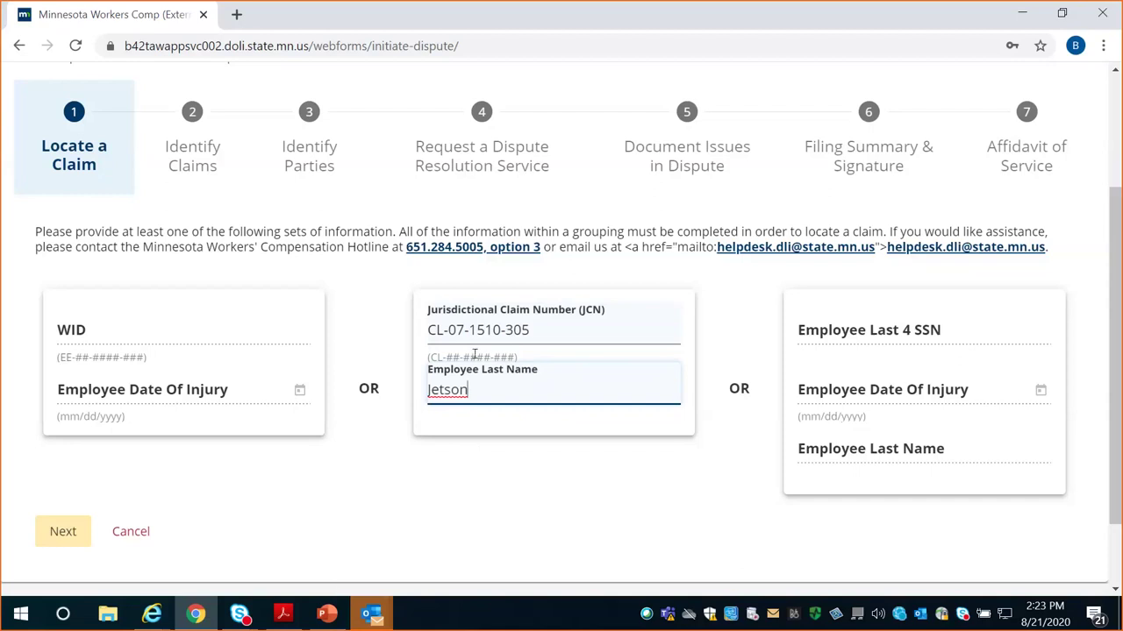
Look up the claim and continue past Identify Claims with no related claims
left_click(60, 533)
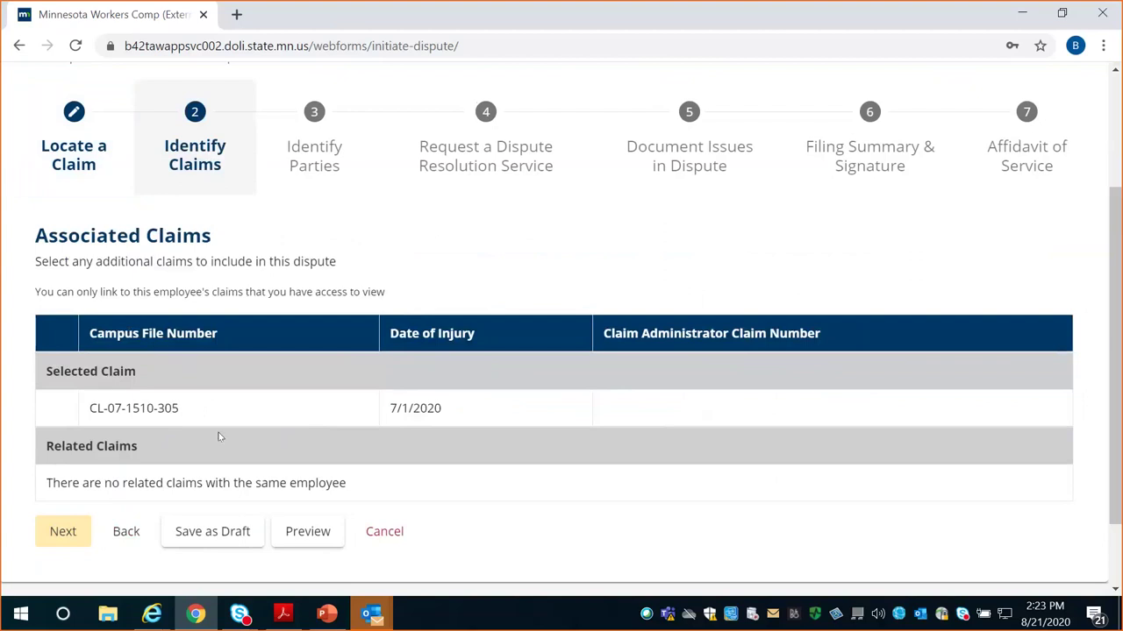
scroll(214, 435, "down", 1)
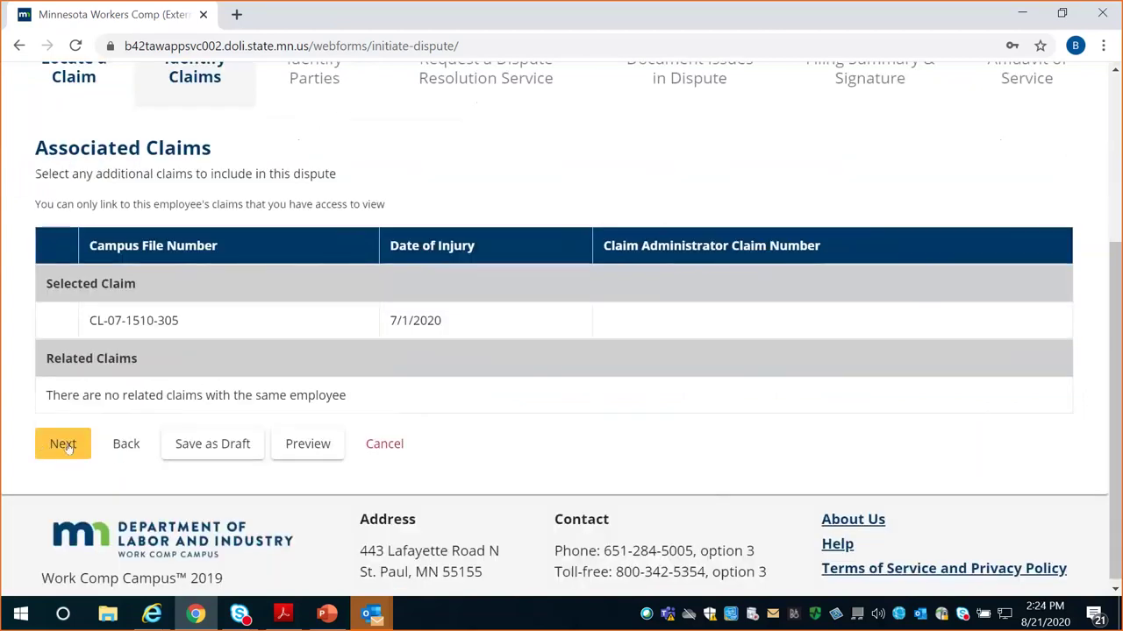
left_click(63, 444)
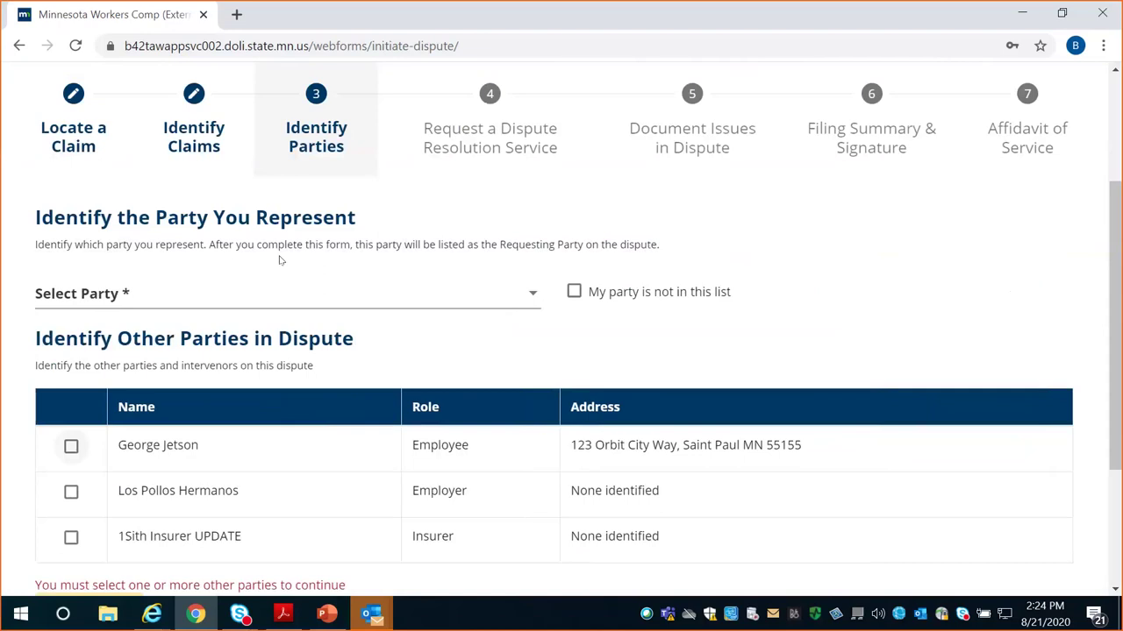
Represent the employee, add Los Pollos Hermanos and 1Sith Insurer UPDATE as other parties
left_click(531, 294)
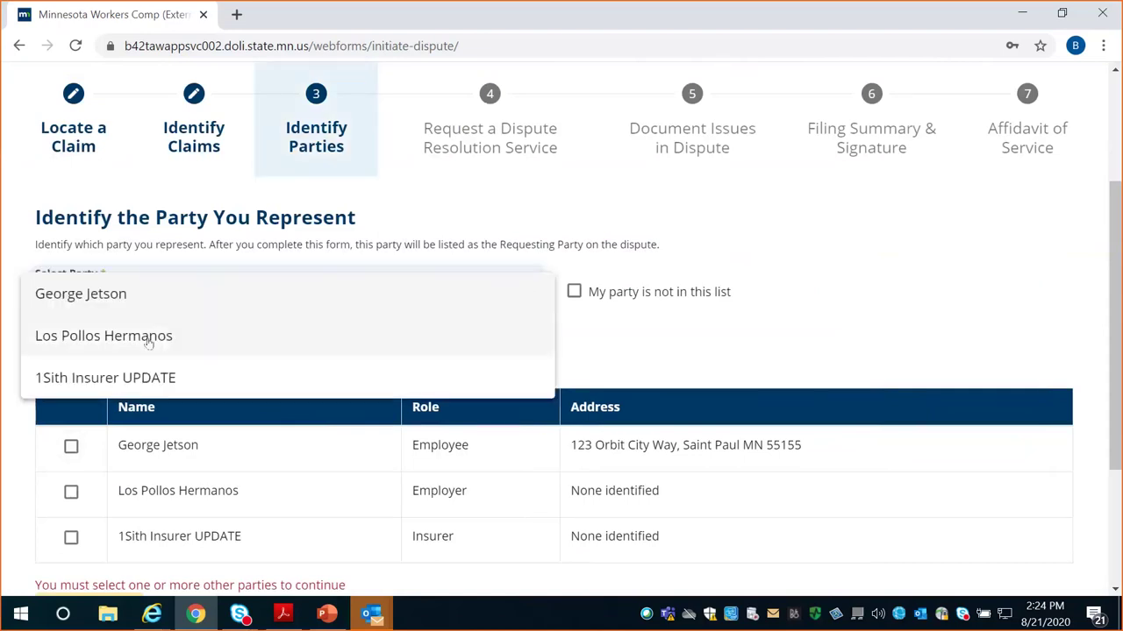
left_click(99, 299)
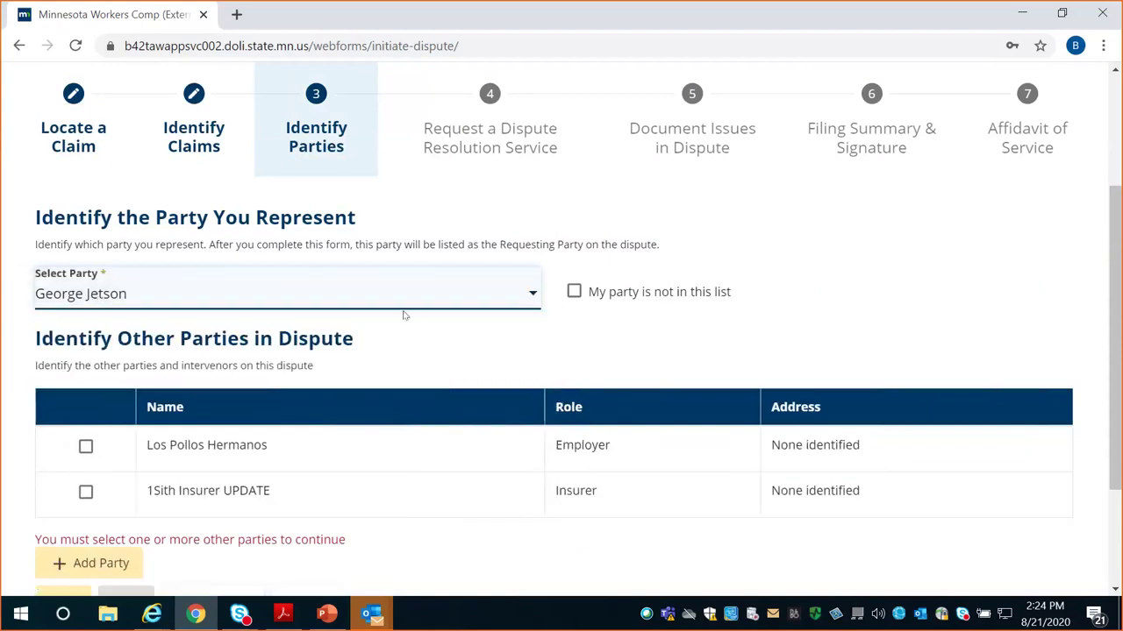
scroll(404, 314, "down", 2)
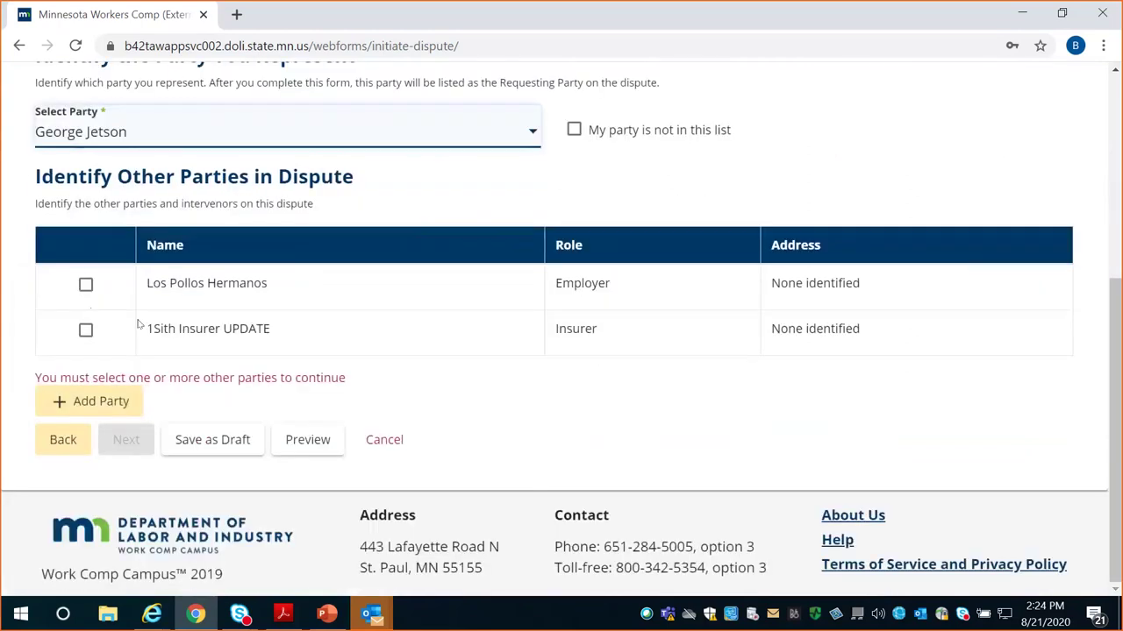
left_click(86, 290)
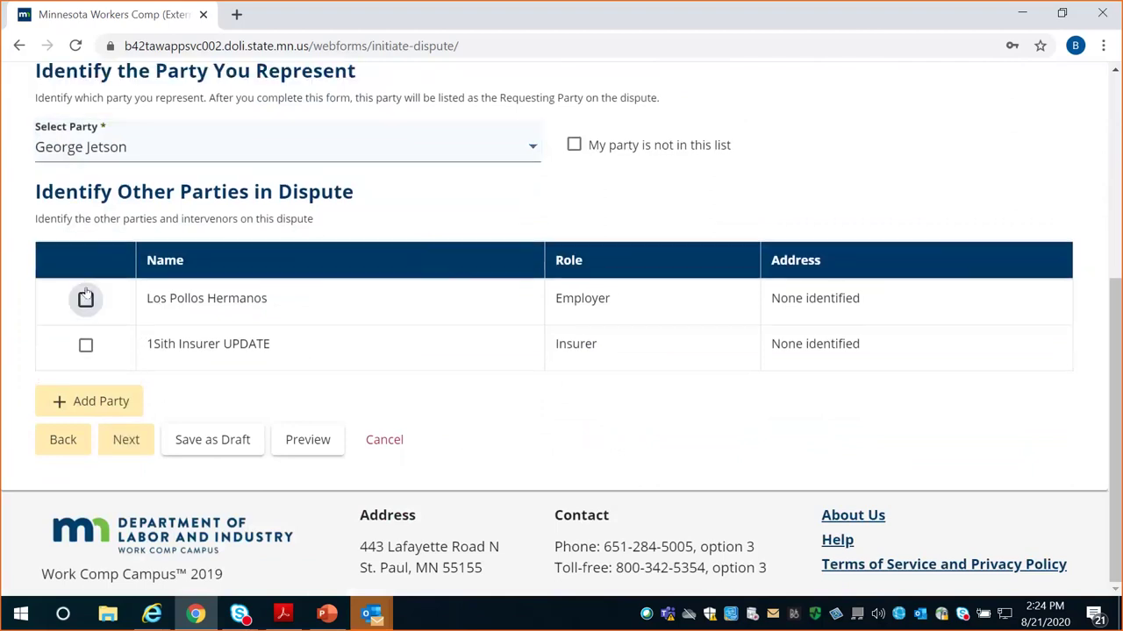
left_click(85, 344)
scroll(340, 403, "up", 2)
scroll(340, 403, "down", 2)
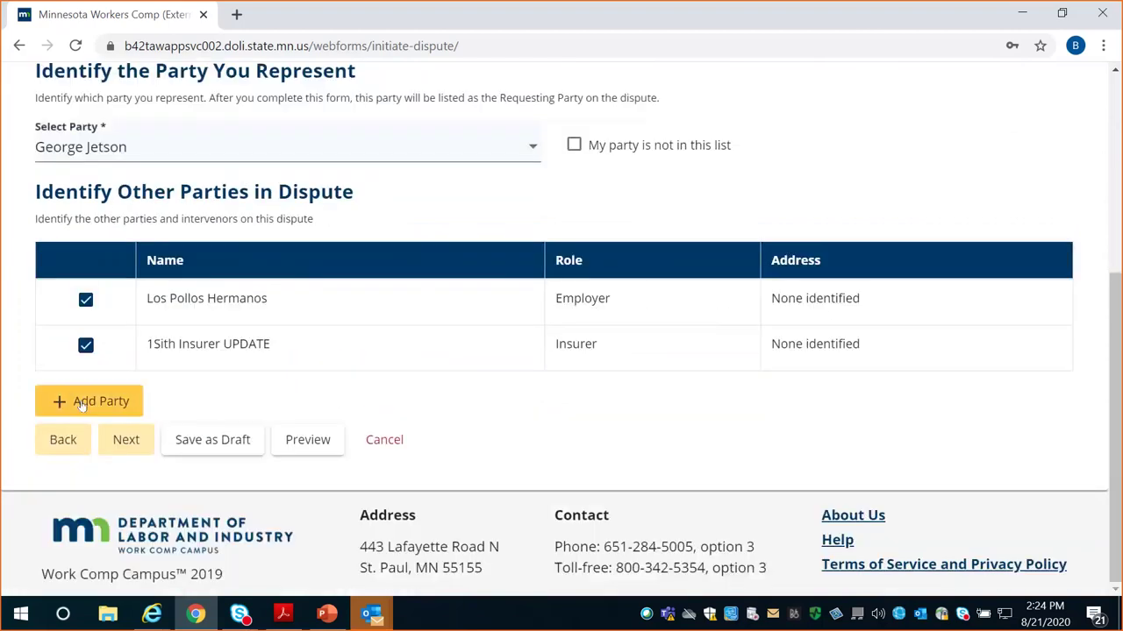
left_click(123, 443)
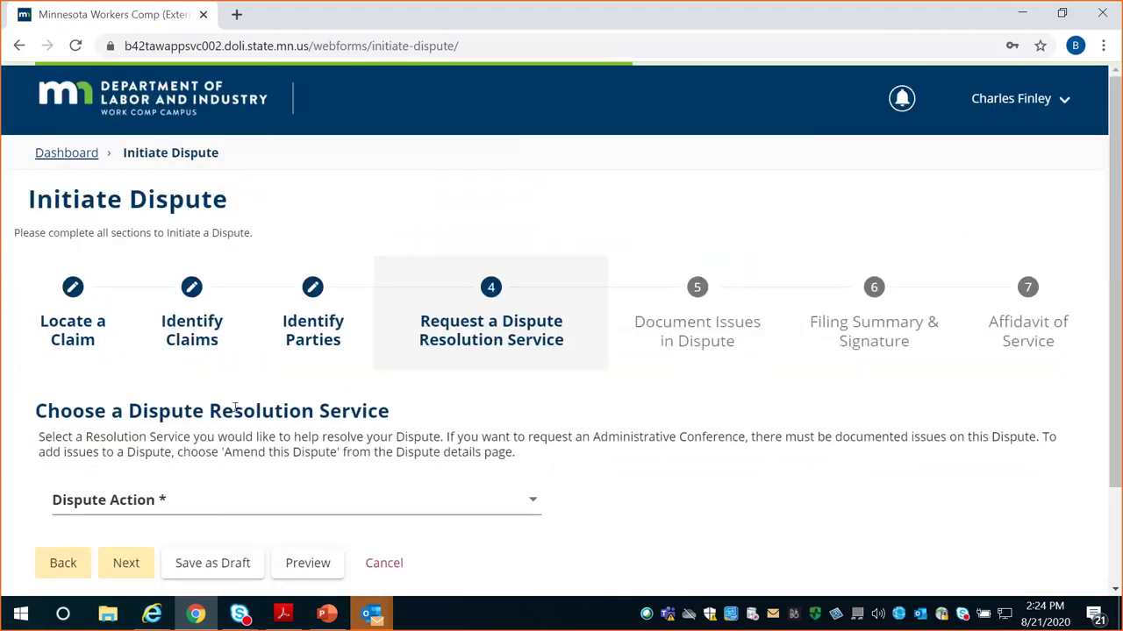
Set the Dispute Action to Request an Administrative Conference
scroll(238, 400, "down", 2)
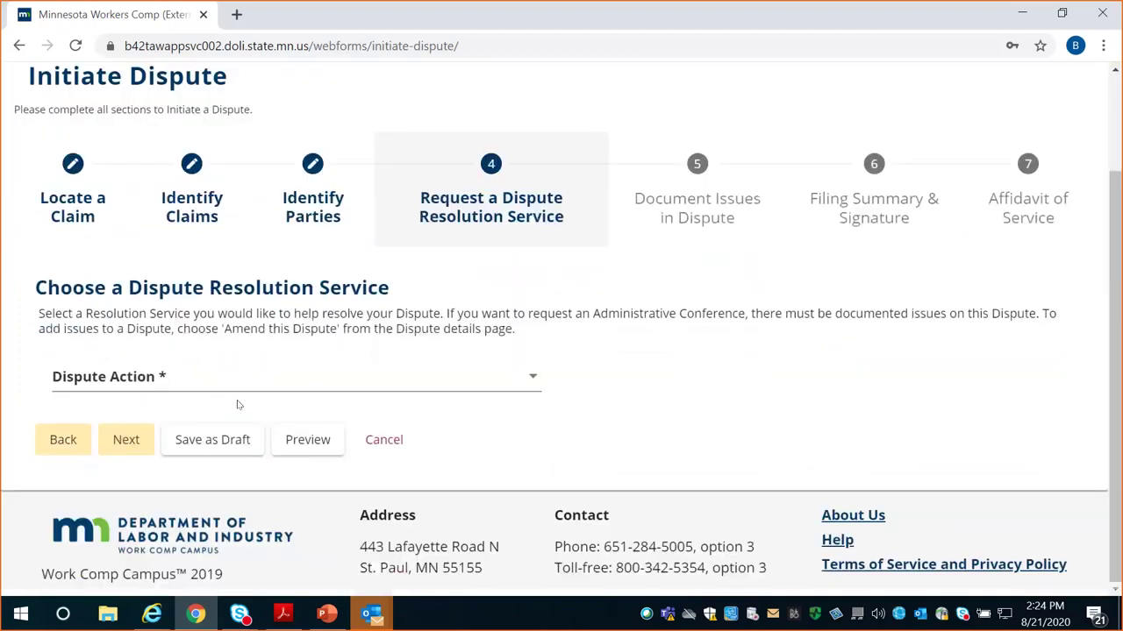
left_click(532, 378)
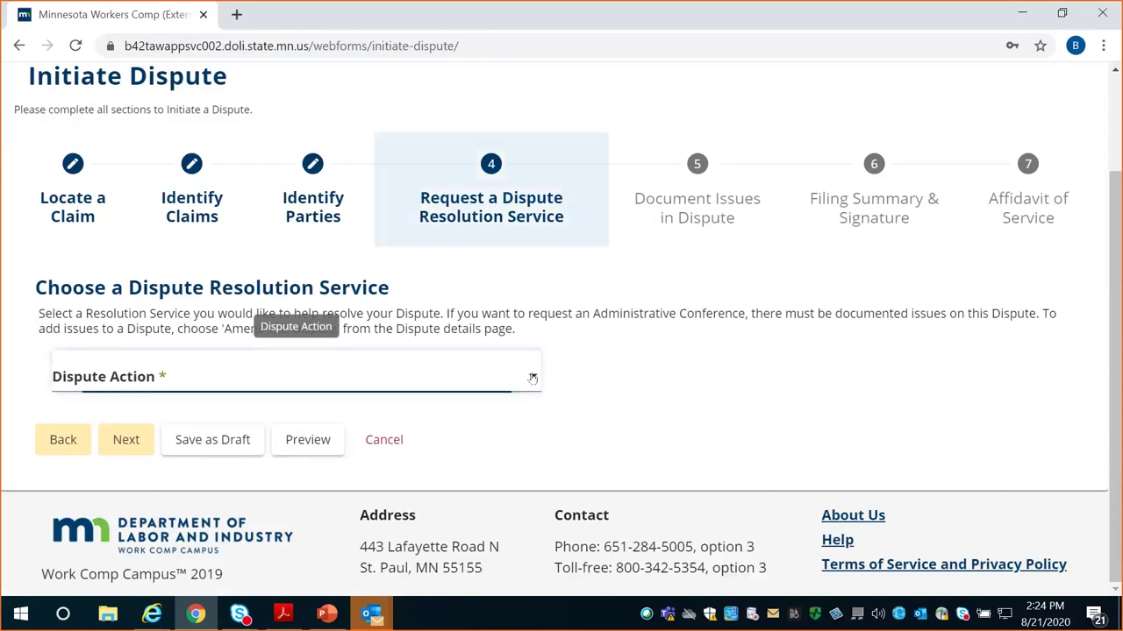
left_click(532, 378)
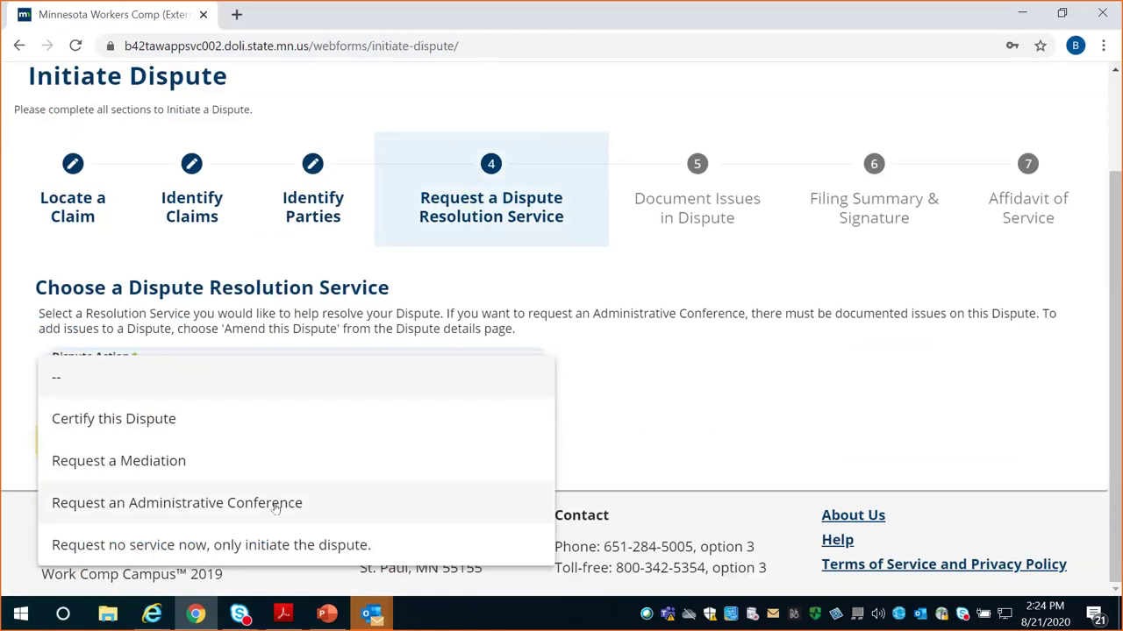
left_click(276, 507)
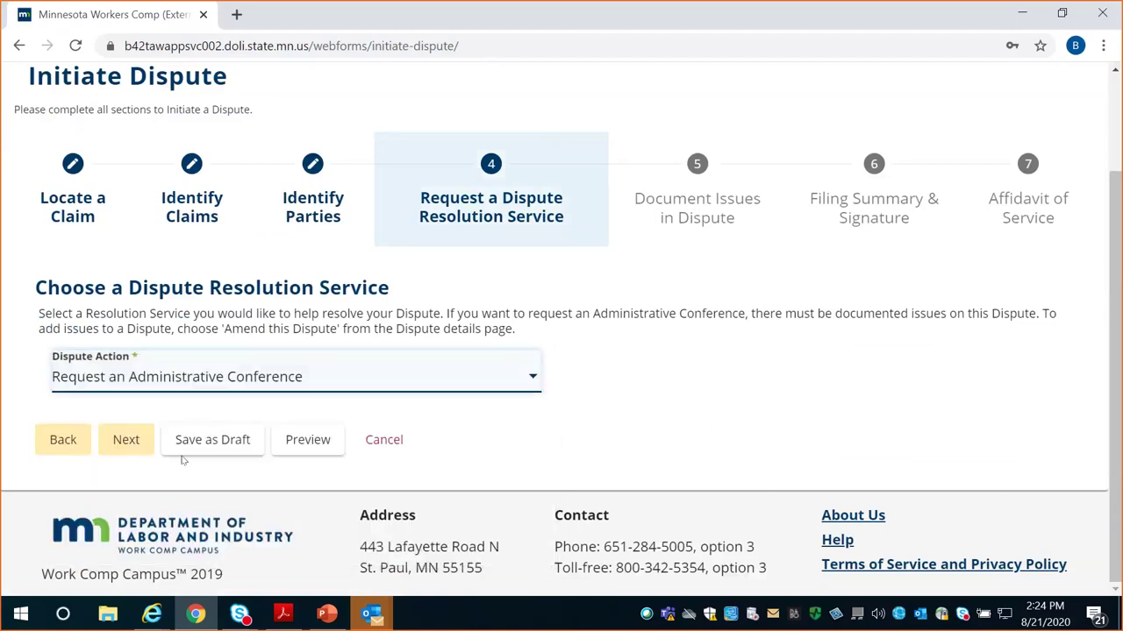
On Document Issues in Dispute, set reason type Rehabilitation and add a disputed issue
left_click(126, 442)
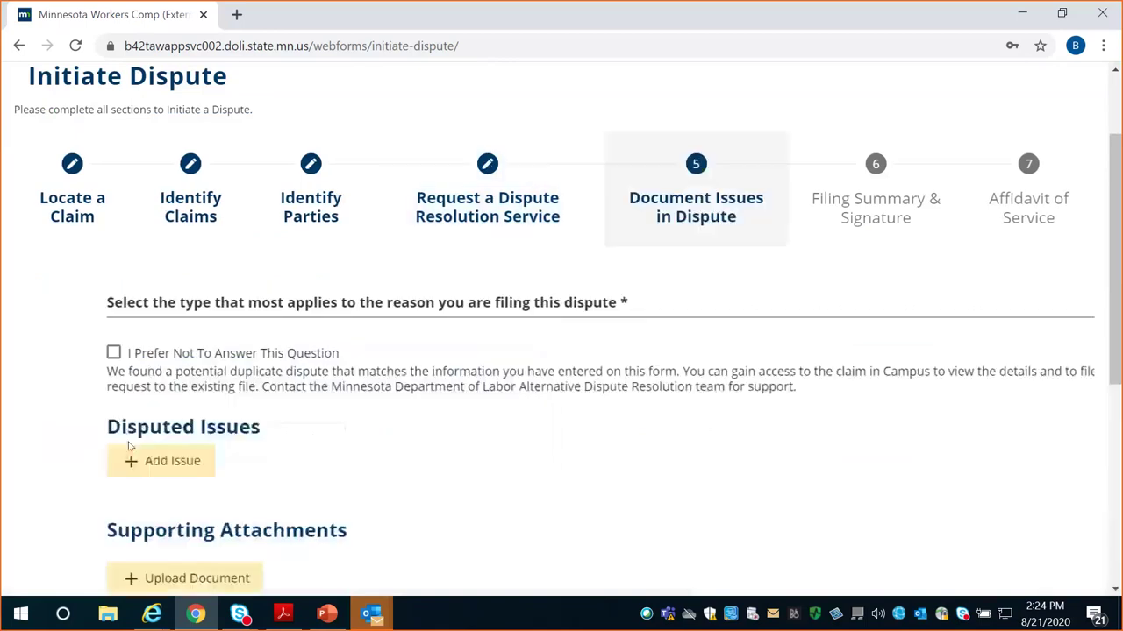
left_click(298, 301)
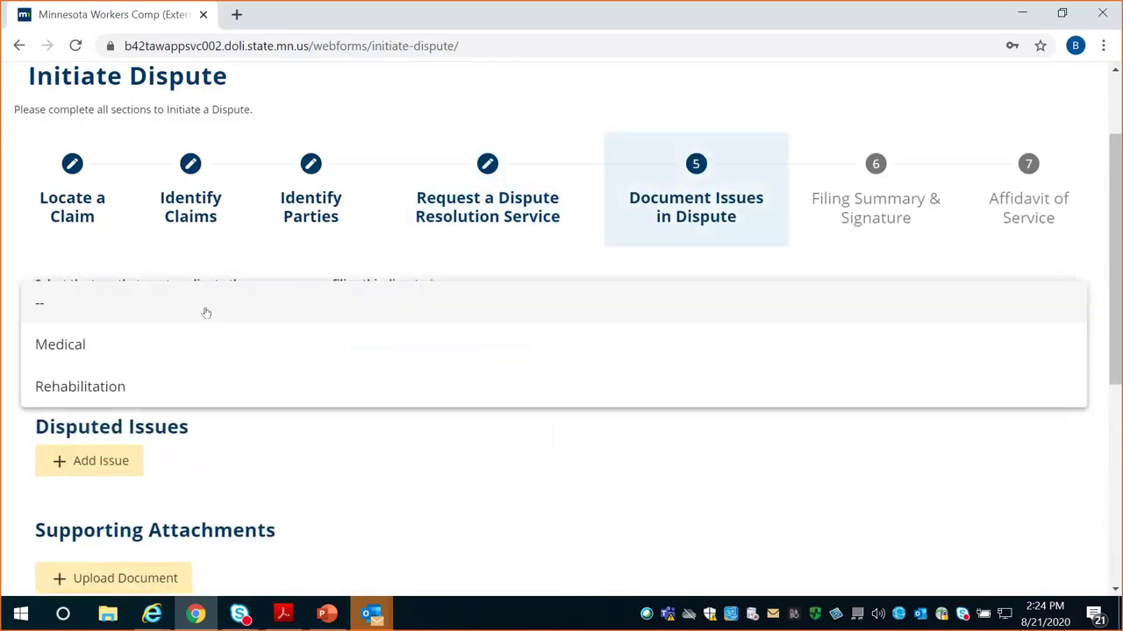
left_click(104, 390)
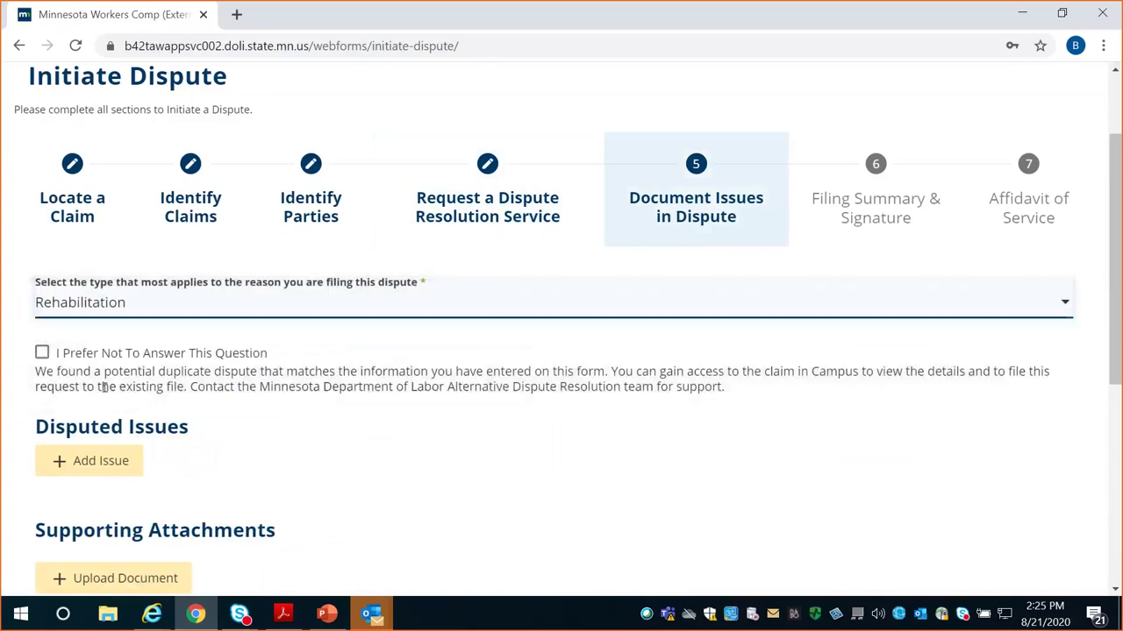
left_click(85, 471)
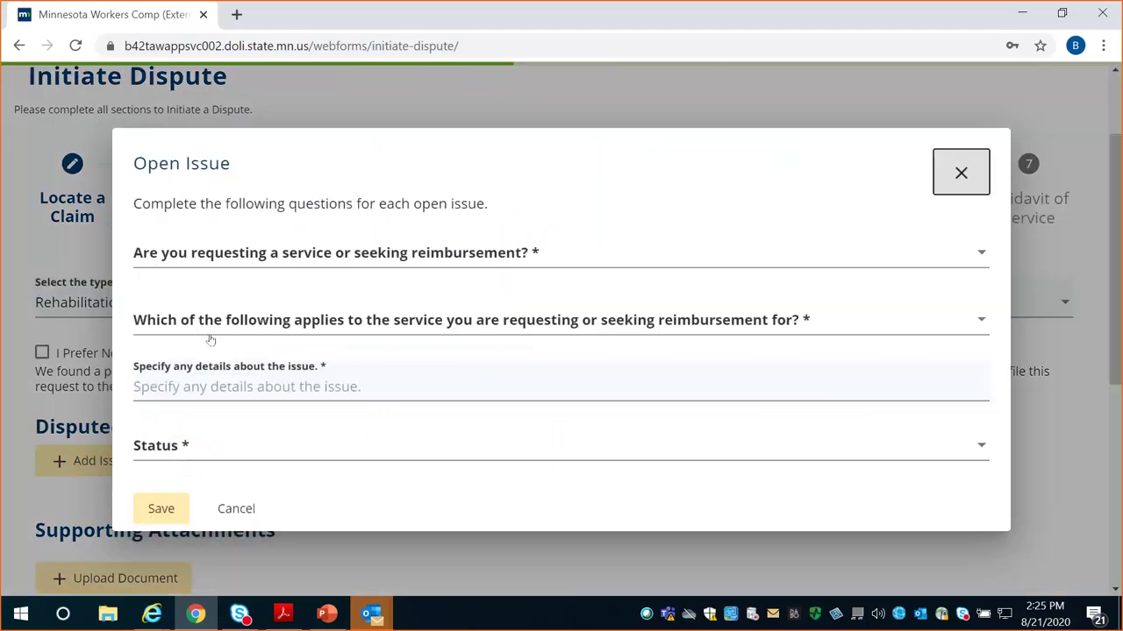
Classify the open issue as Service, Plan Content, issue type Plan Change
left_click(323, 254)
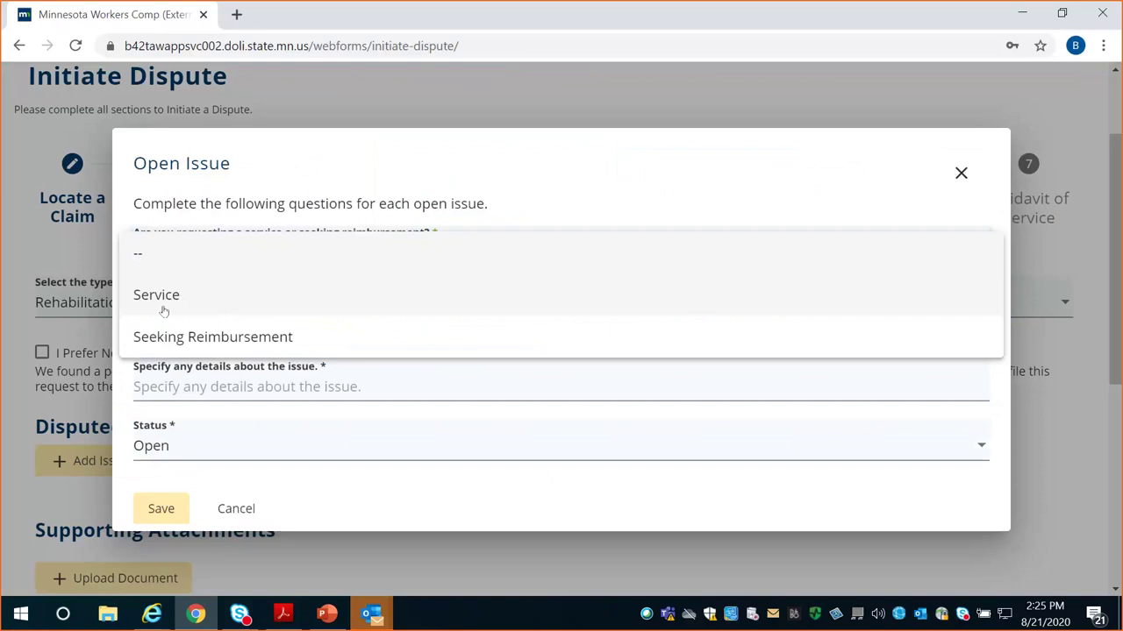
left_click(162, 305)
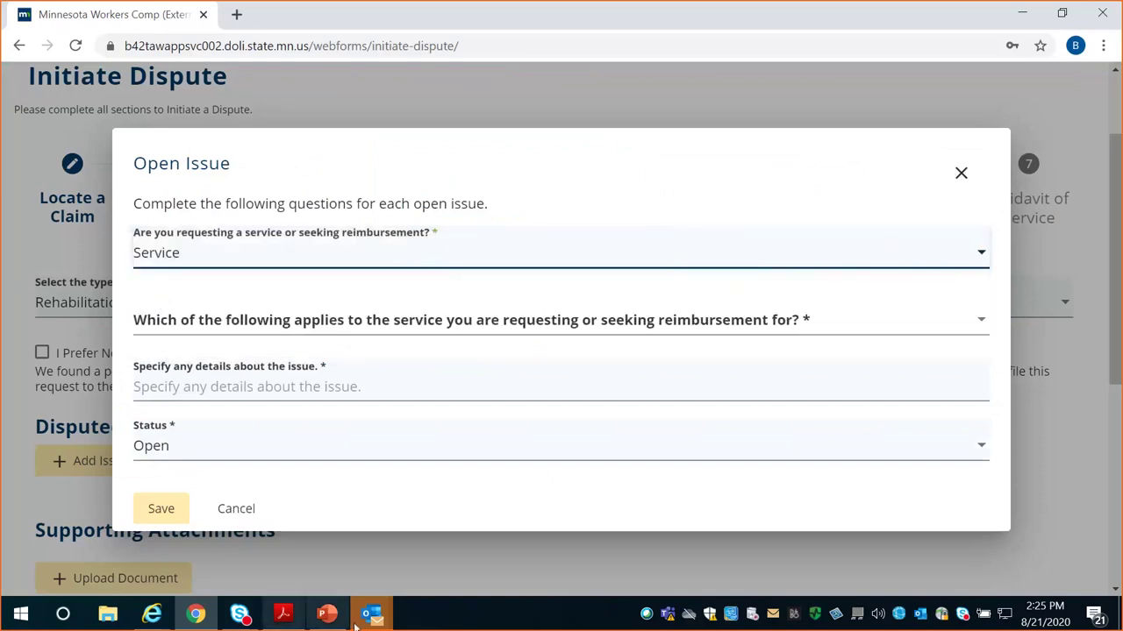
left_click(190, 330)
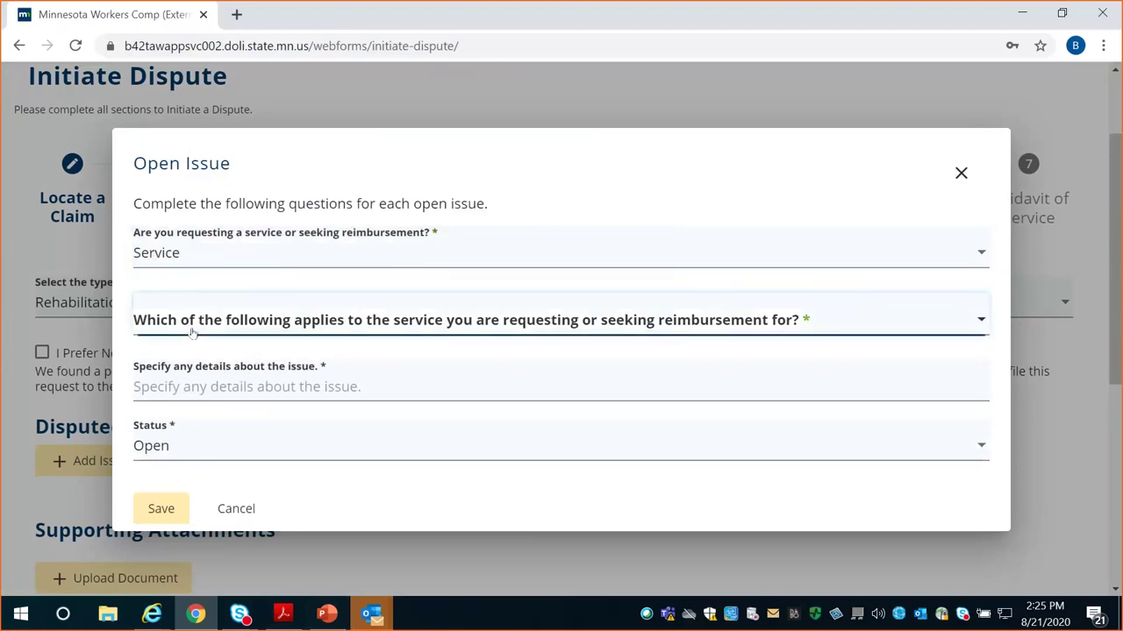
left_click(191, 331)
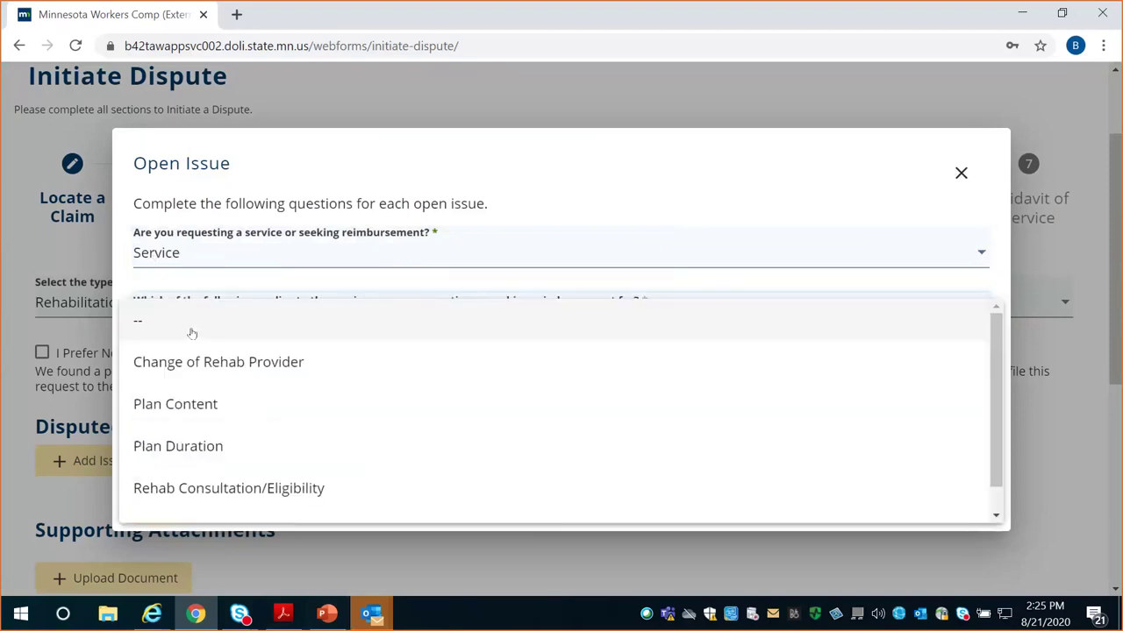
left_click(200, 411)
left_click(187, 354)
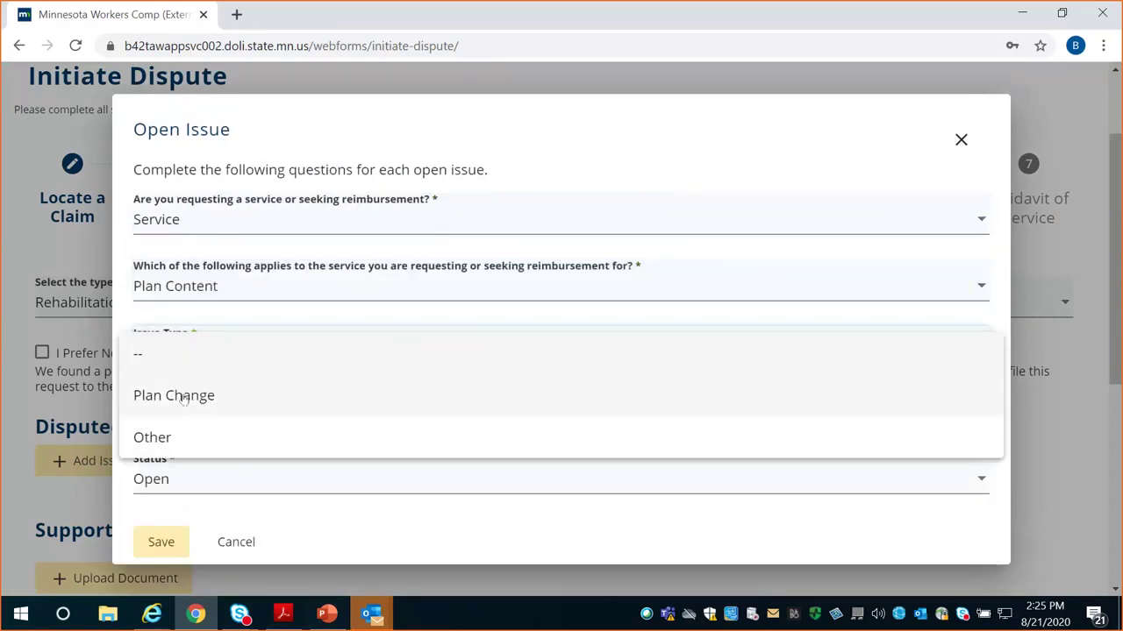
left_click(186, 394)
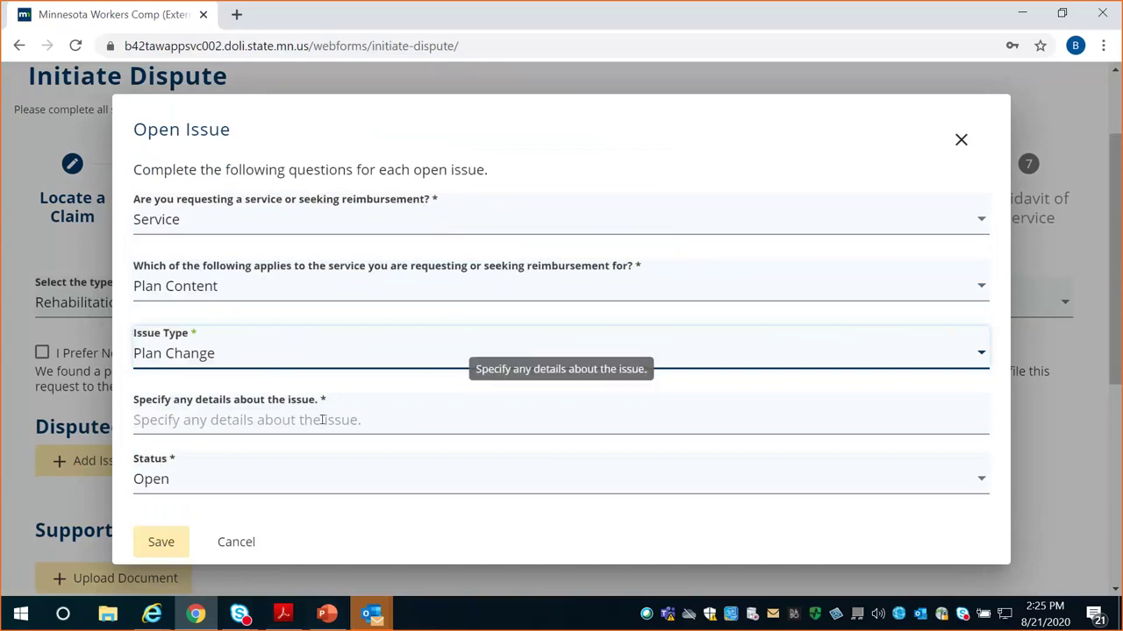
Enter the issue details 'request exploration of retraining' and save the issue
left_click(323, 419)
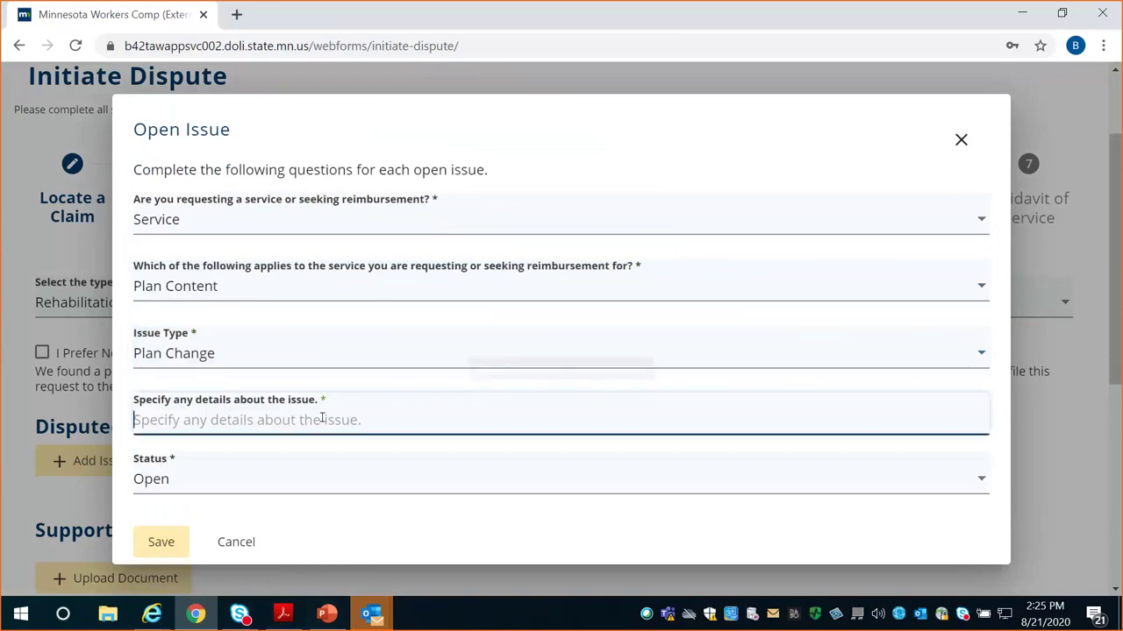
type("requesting")
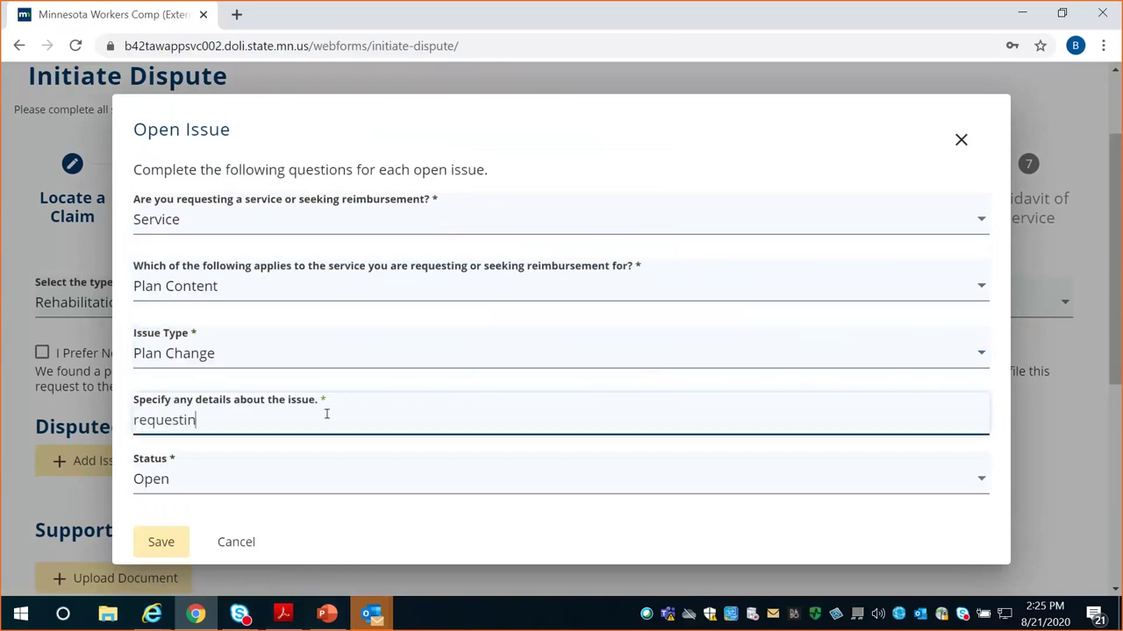
key("BackSpace")
key("BackSpace")
key("BackSpace")
type("ex")
type("pload")
key("BackSpace")
key("BackSpace")
type("ration of retraining")
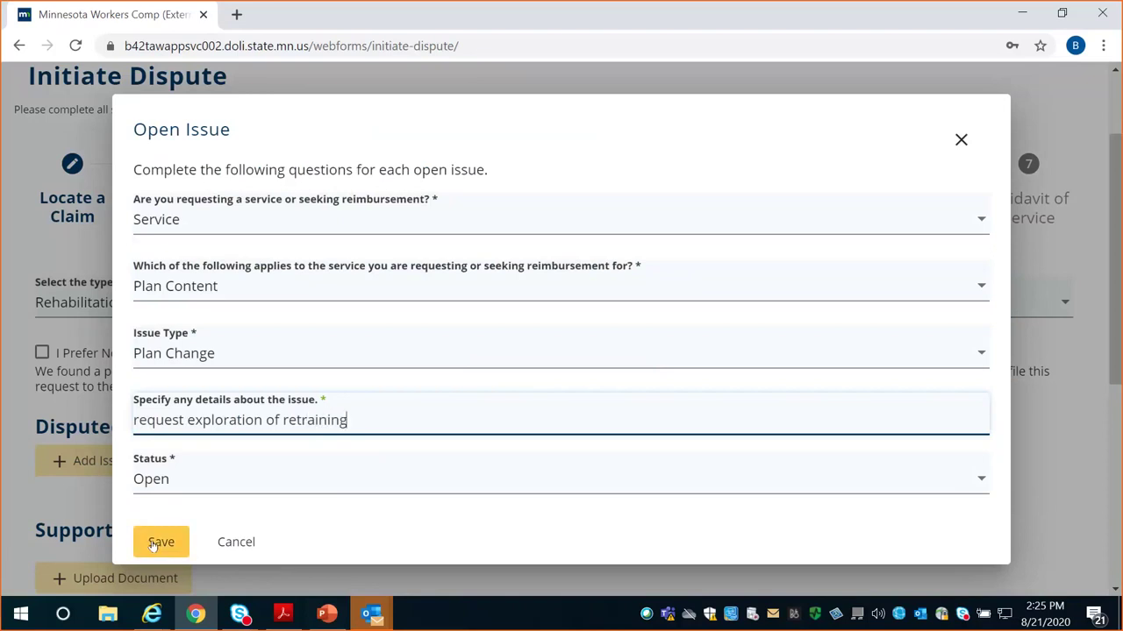
left_click(153, 542)
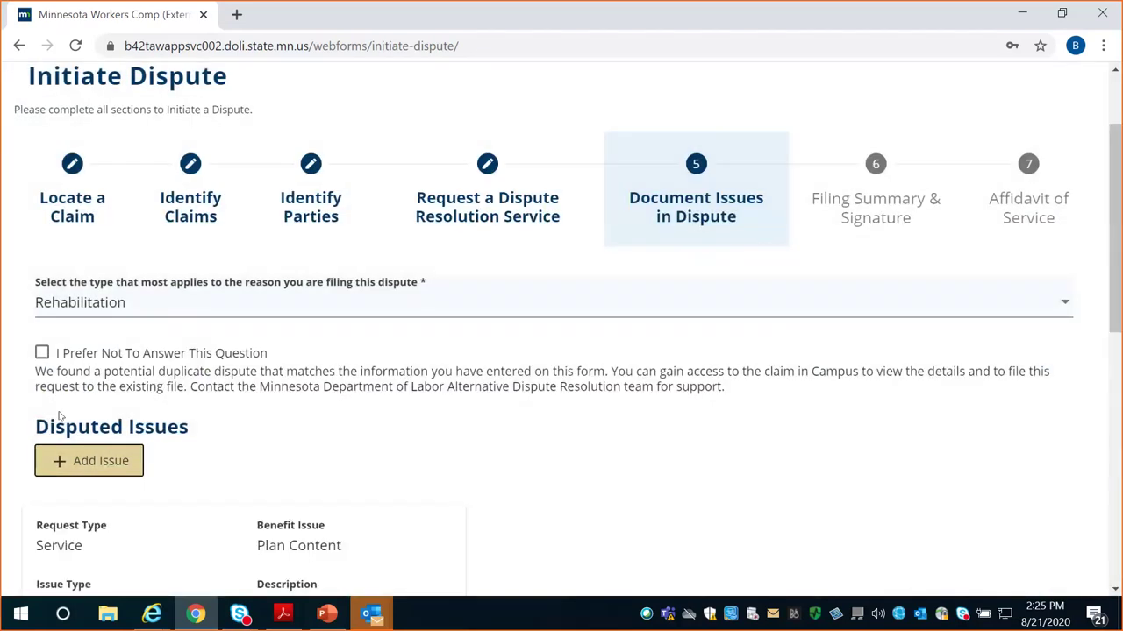
scroll(194, 466, "down", 2)
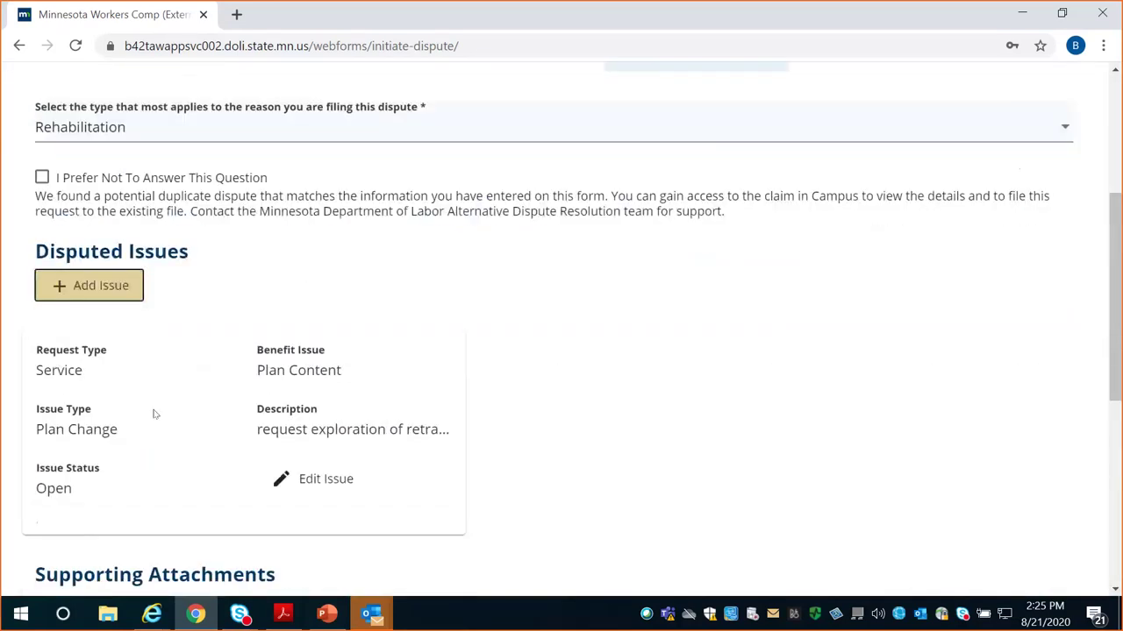
scroll(153, 414, "down", 1)
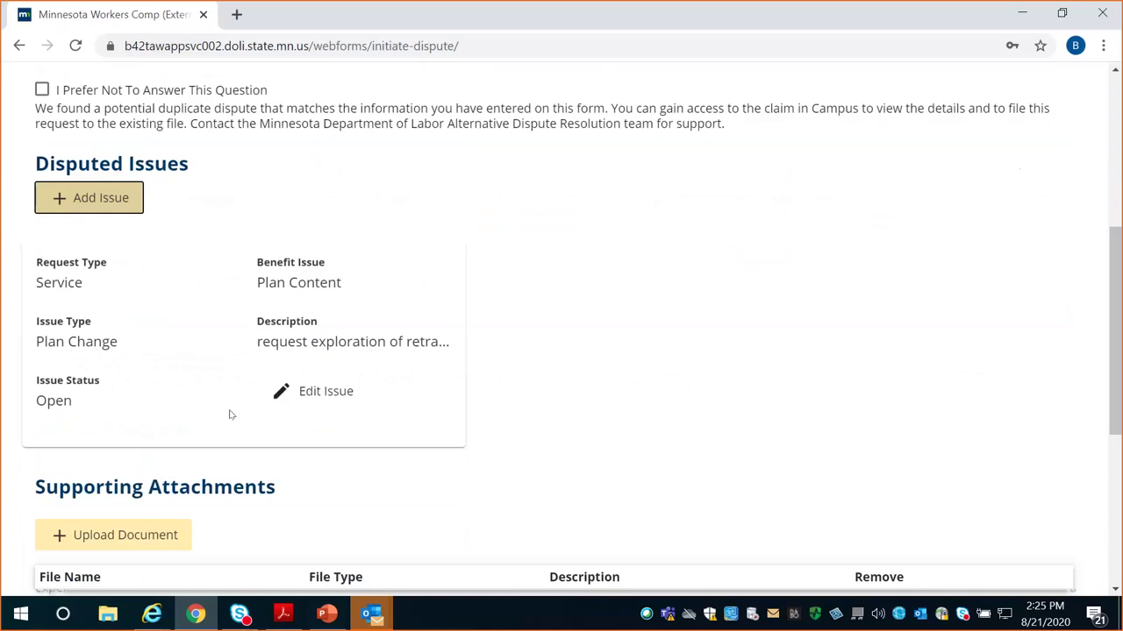
scroll(228, 411, "down", 2)
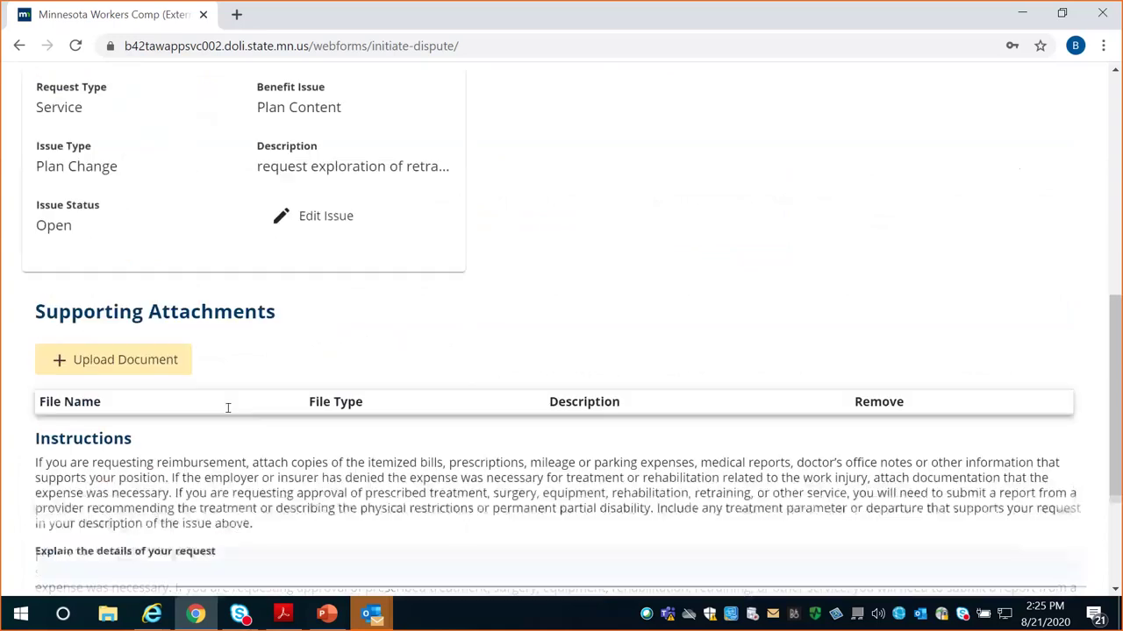
Choose TEST ATTACHMENT.pdf as a supporting document to upload
left_click(111, 363)
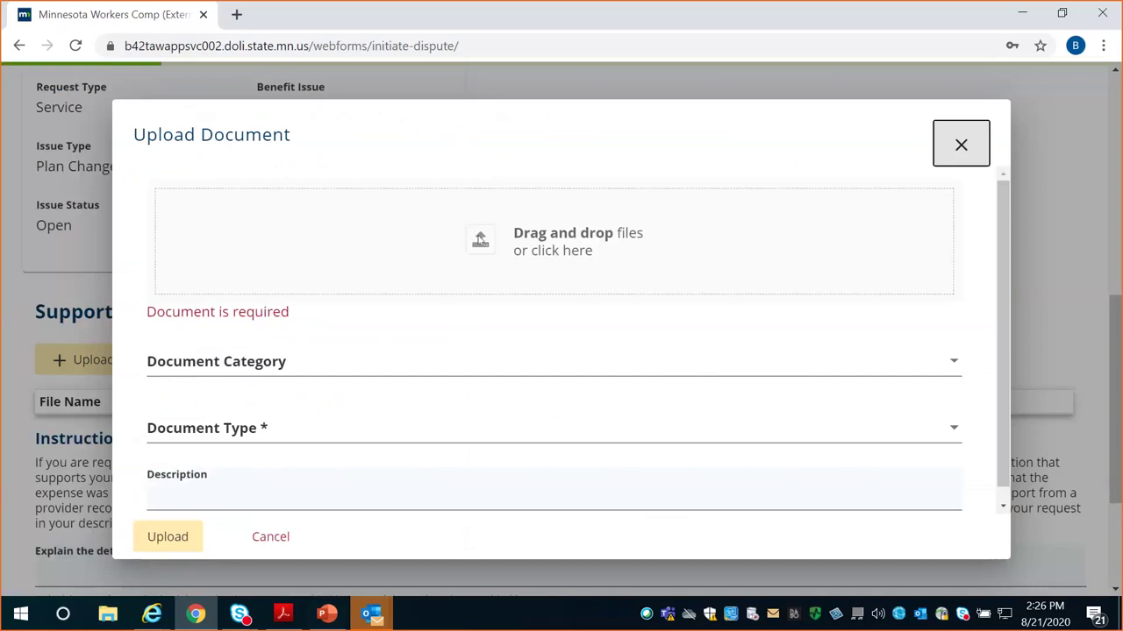
left_click(480, 239)
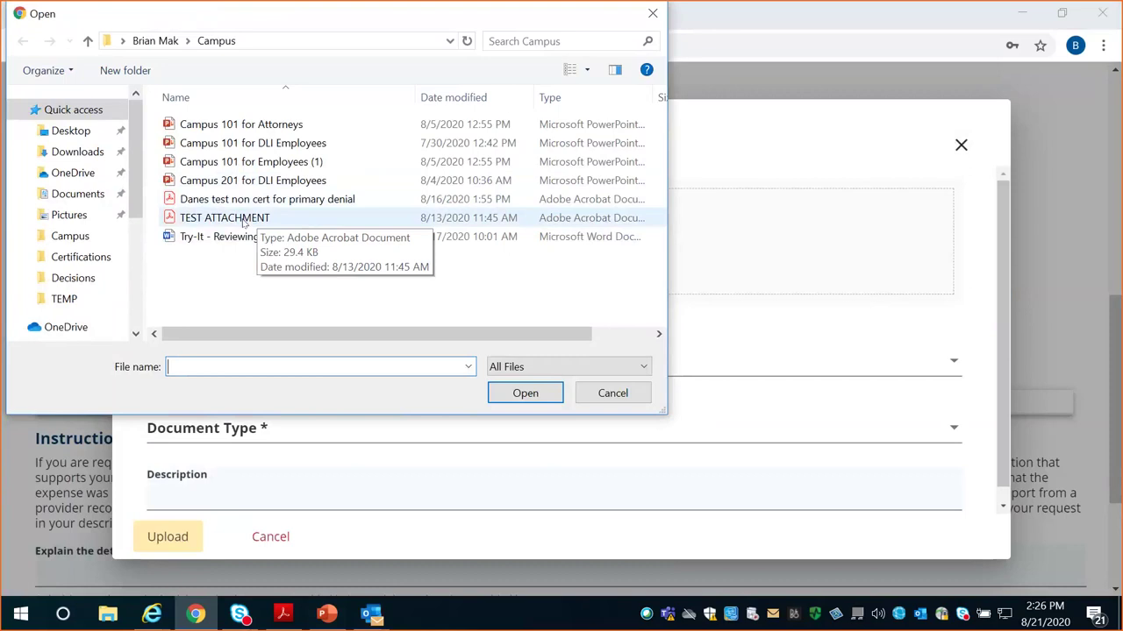
left_click(244, 222)
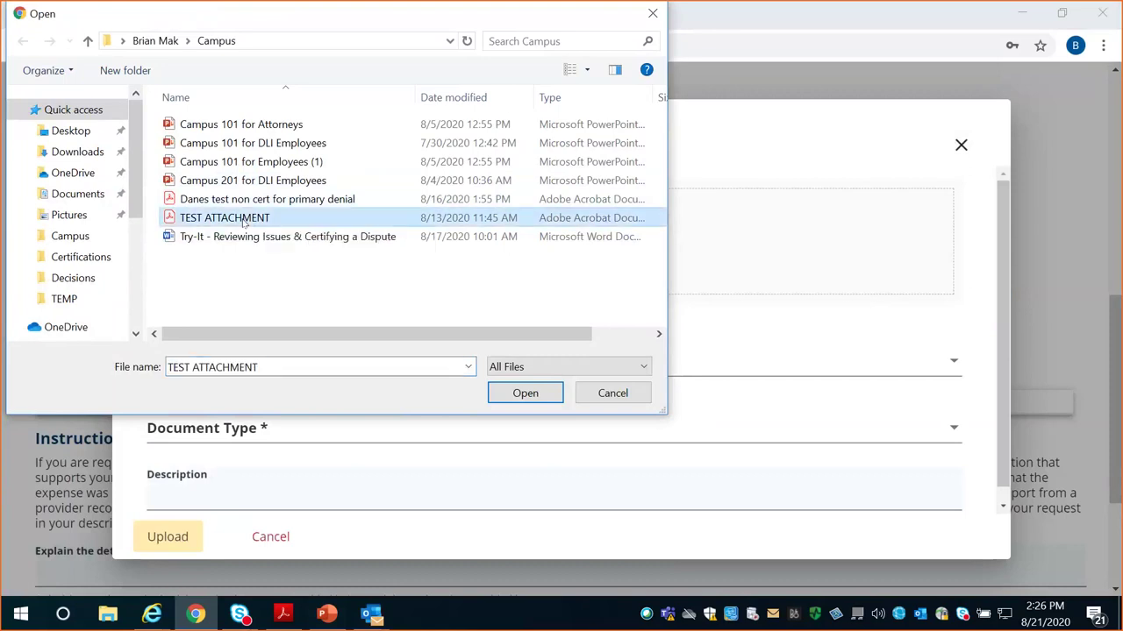
left_click(526, 392)
Set type 106 Conference, describe it as 'exhibit for request for exploration', and upload
left_click(228, 419)
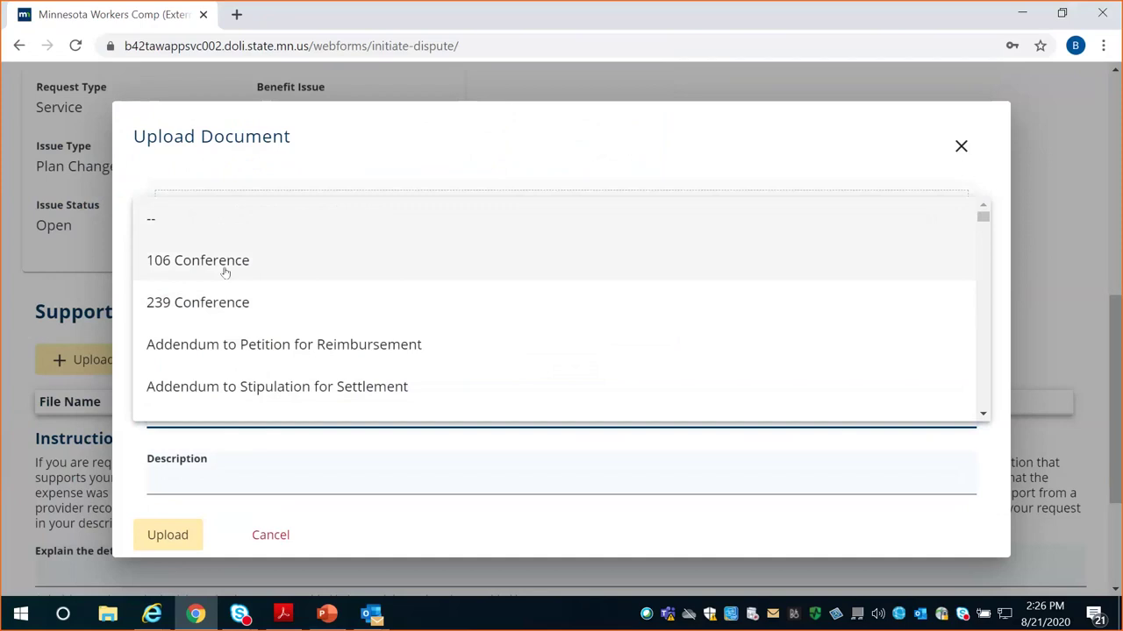
left_click(225, 271)
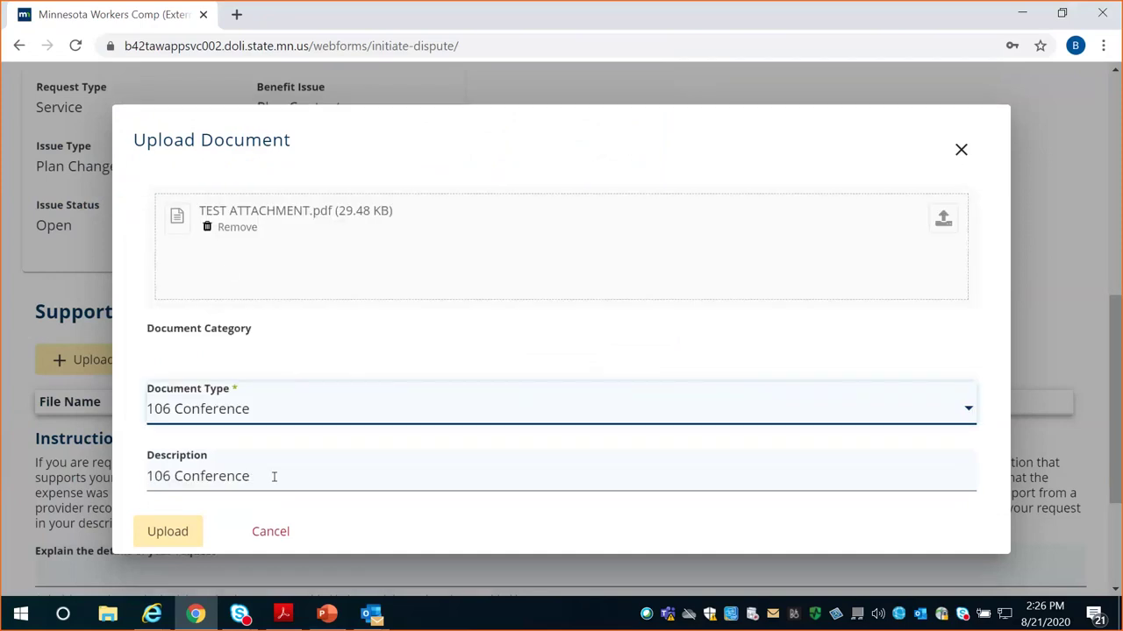
key("Tab")
type("exhbit gfotr")
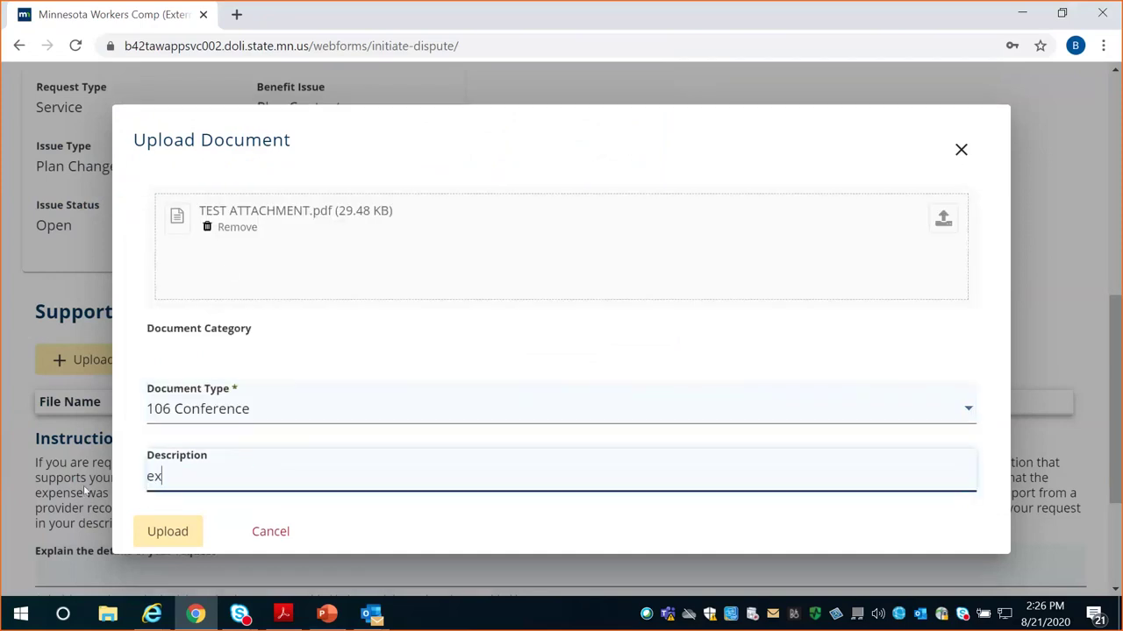
key("BackSpace")
key("BackSpace")
key("BackSpace")
key("BackSpace")
key("BackSpace")
type("for request")
key("BackSpace")
key("BackSpace")
key("BackSpace")
type("uest for ")
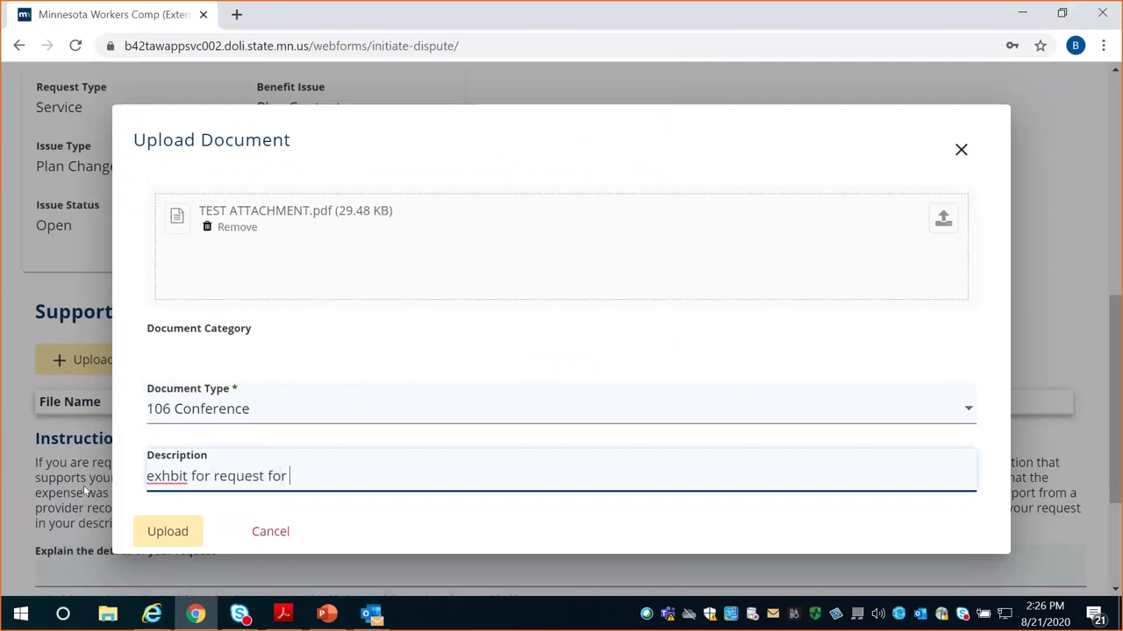
type("exploration")
left_click(172, 476)
type("i")
left_click(161, 545)
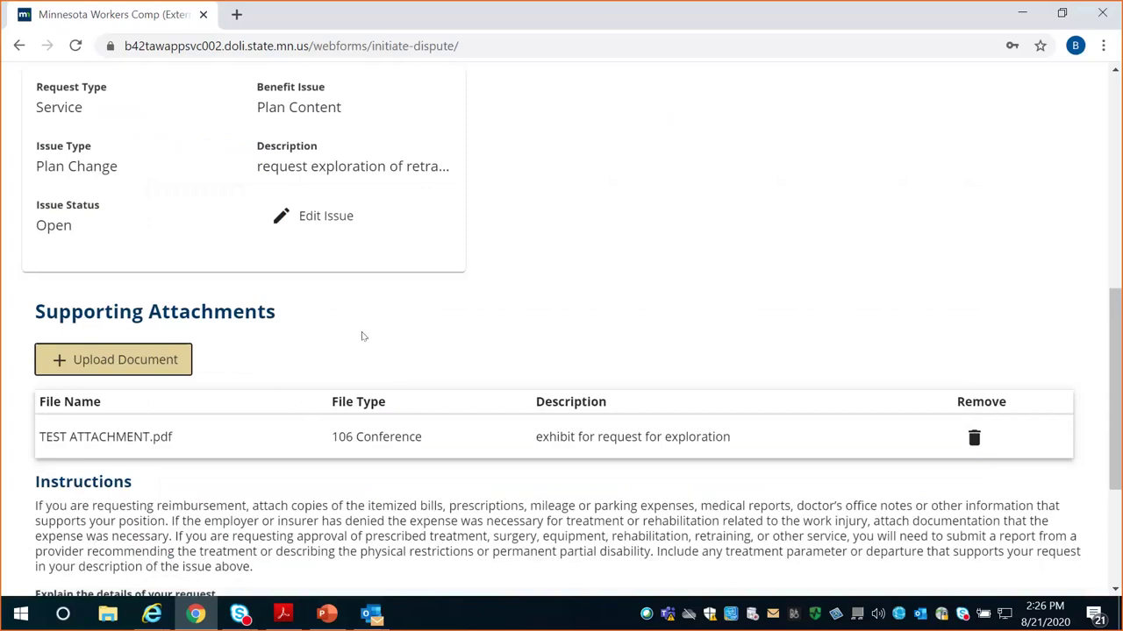
scroll(362, 336, "down", 3)
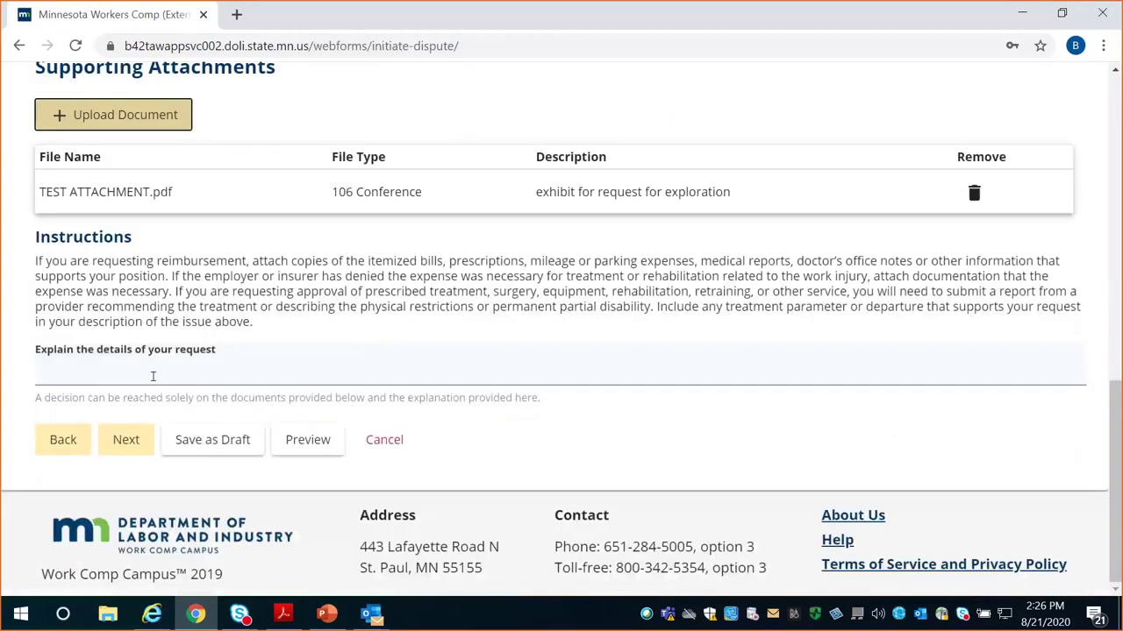
Write 'narrative explanation of exploration of retraining' as the request details and continue
left_click(155, 372)
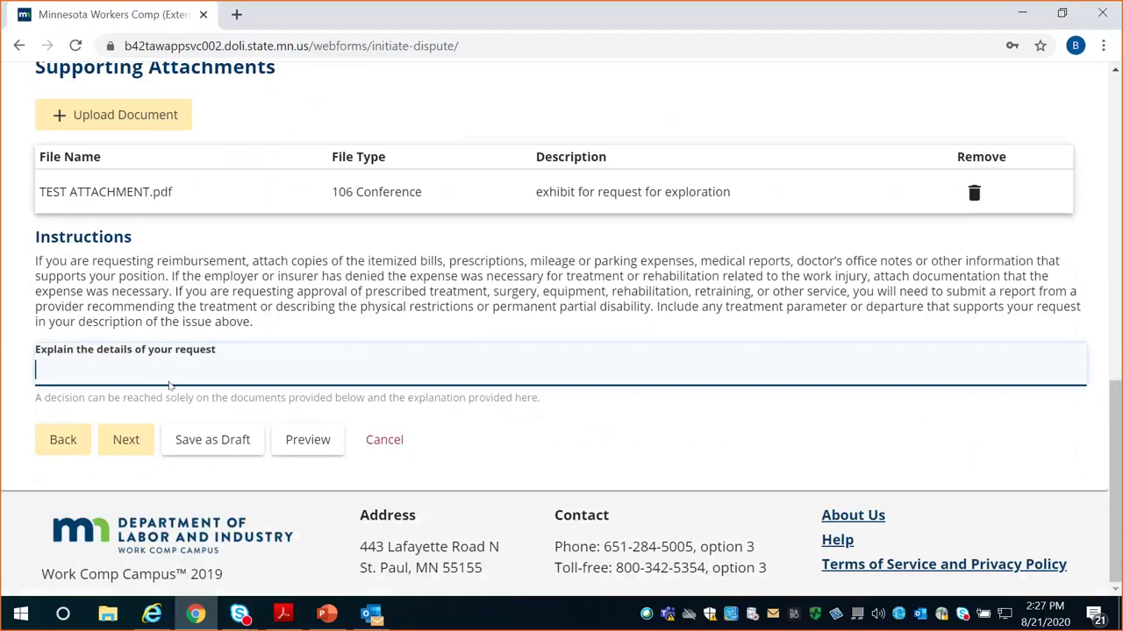
type("narrative explaination of")
key("Left")
key("Left")
key("Left")
key("Left")
key("Left")
key("Left")
key("Left")
key("Left")
key("Left")
key("BackSpace")
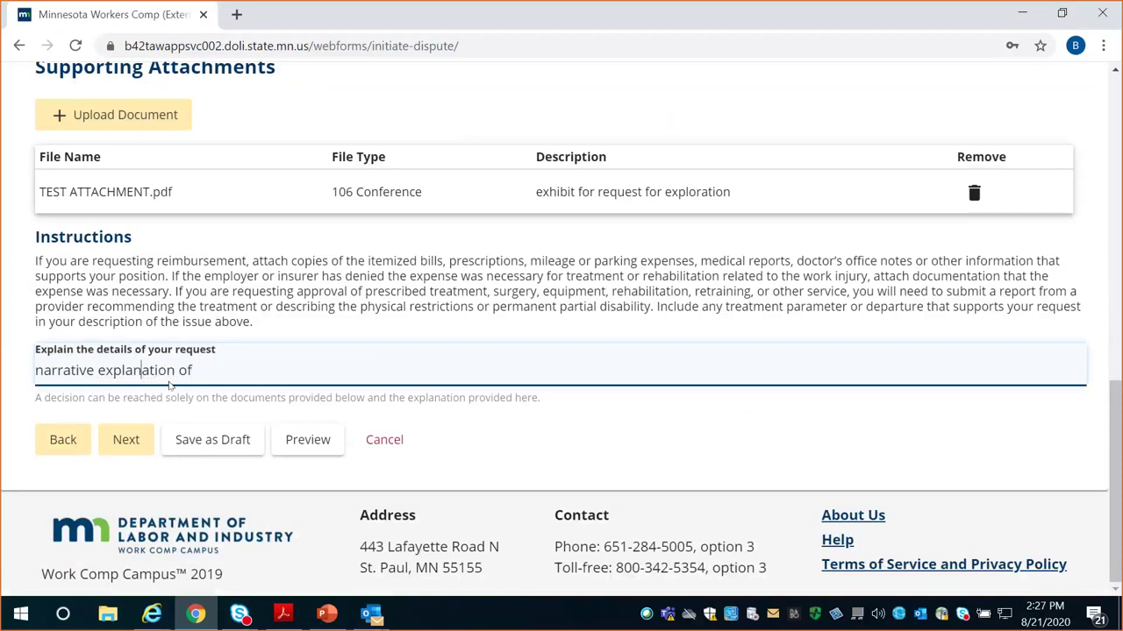
key("End")
type("exploration of retraining")
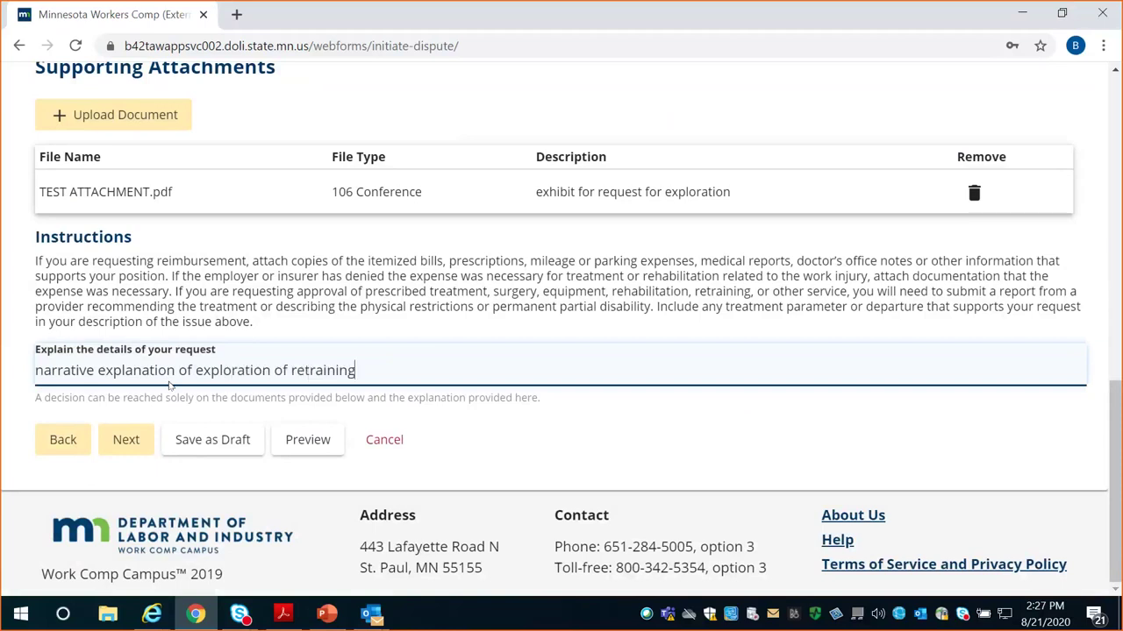
left_click(124, 443)
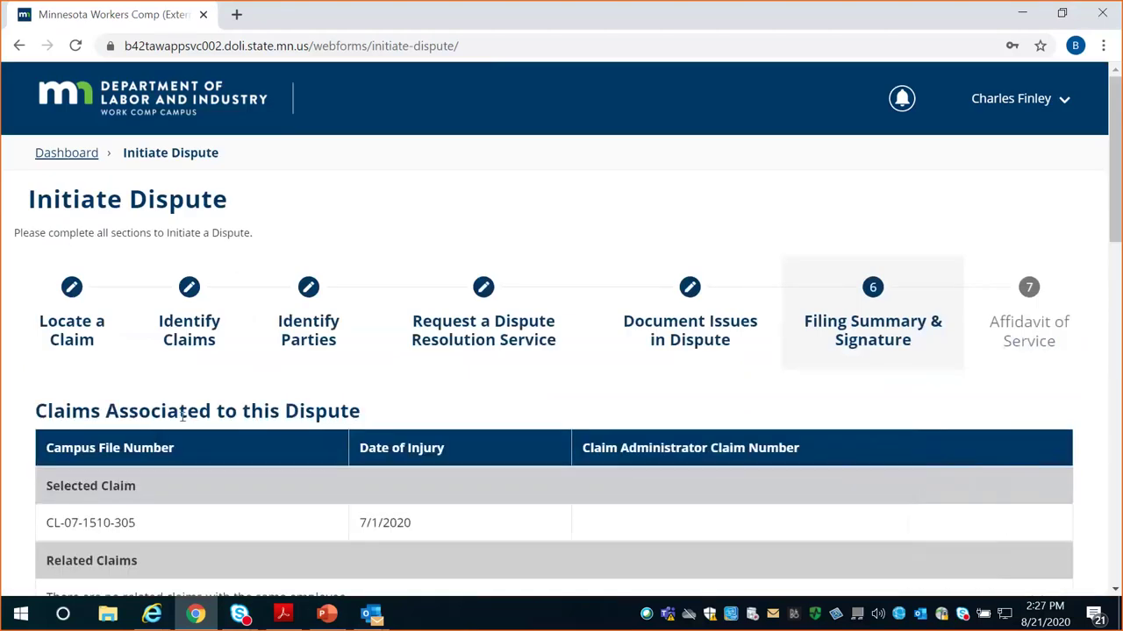
Enter the attorney ID at the bottom of the filing summary
scroll(182, 416, "down", 2)
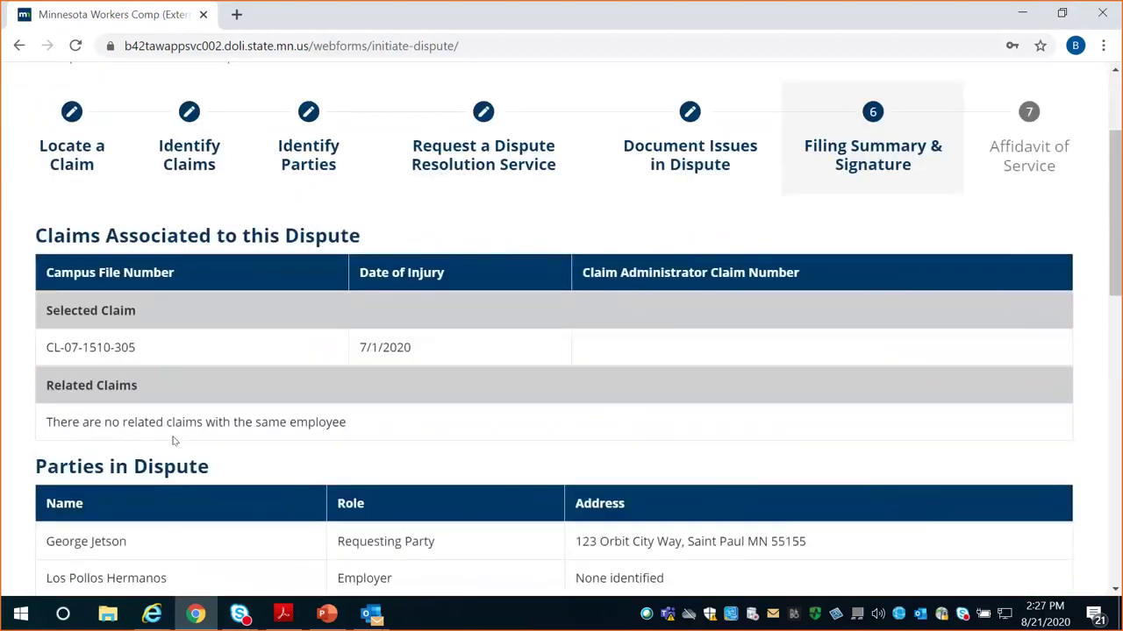
scroll(174, 441, "down", 1)
scroll(174, 441, "down", 1)
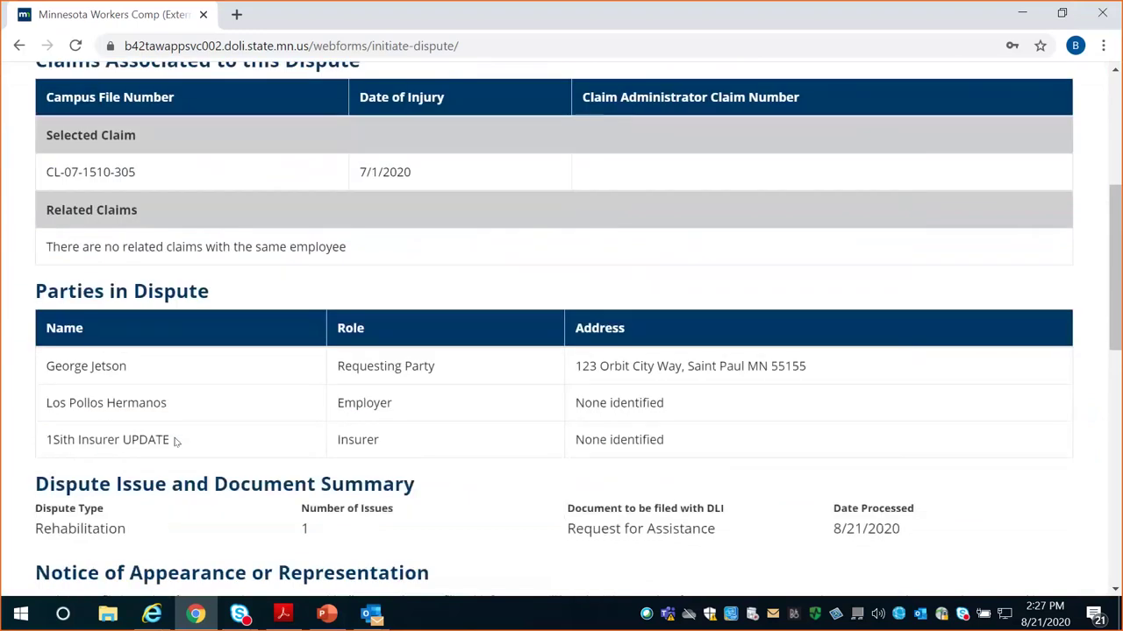
scroll(174, 441, "down", 1)
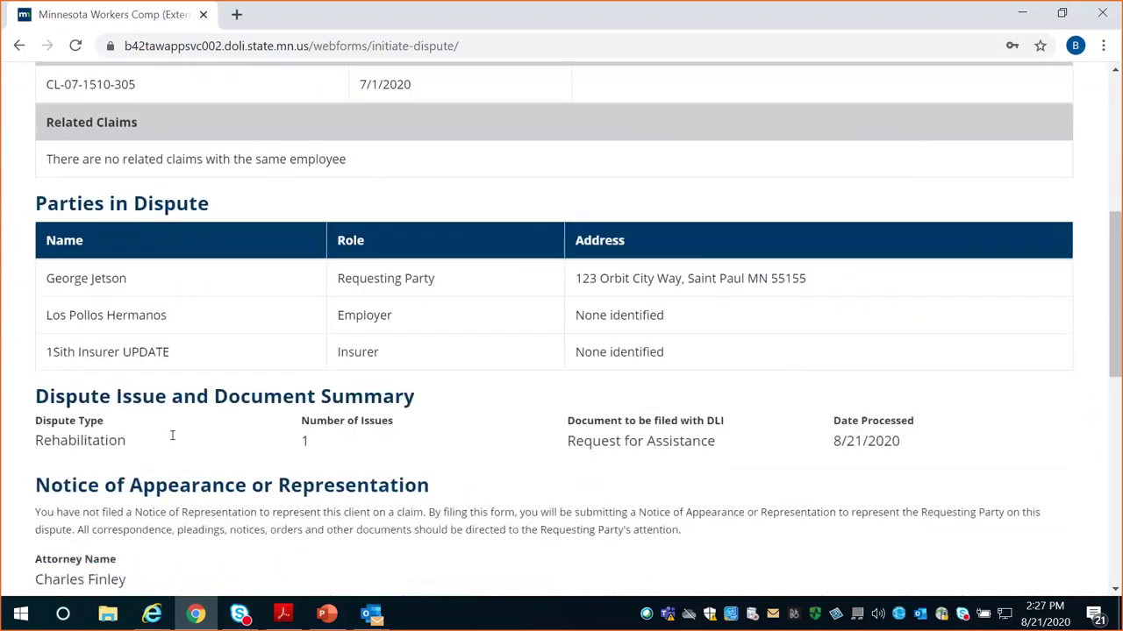
scroll(173, 436, "down", 1)
scroll(173, 438, "down", 3)
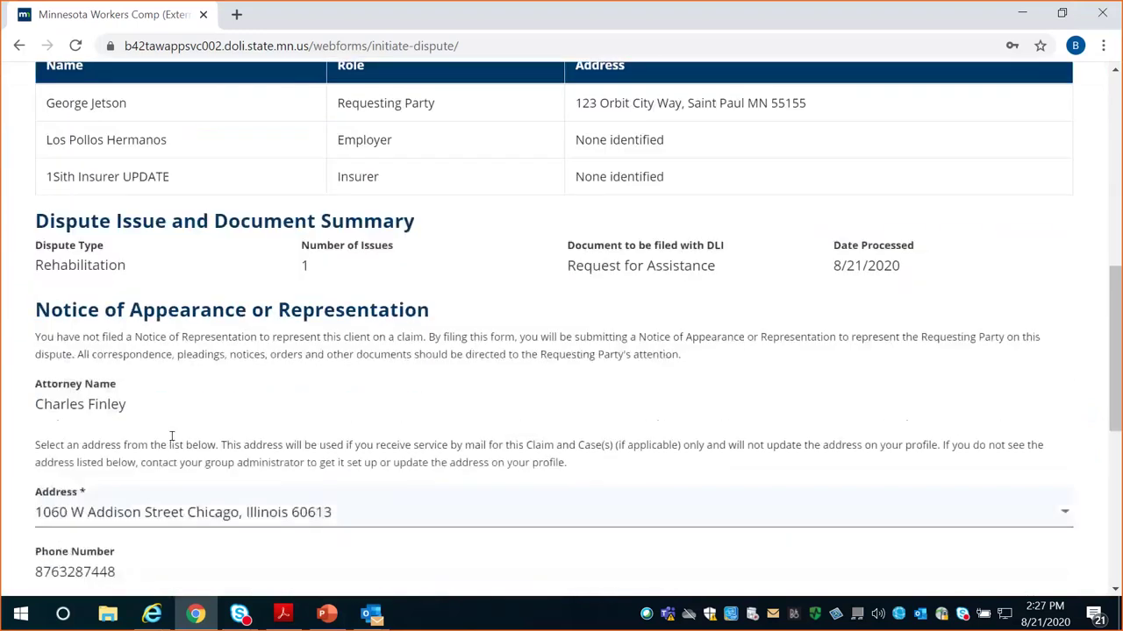
scroll(173, 444, "down", 1)
left_click(99, 439)
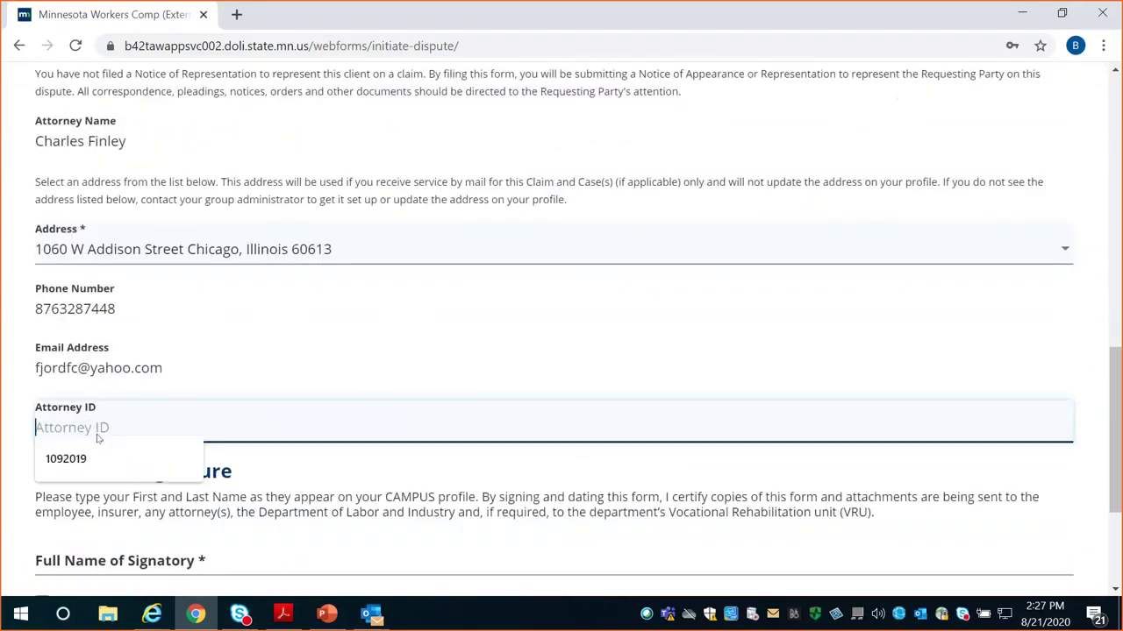
type("8675309")
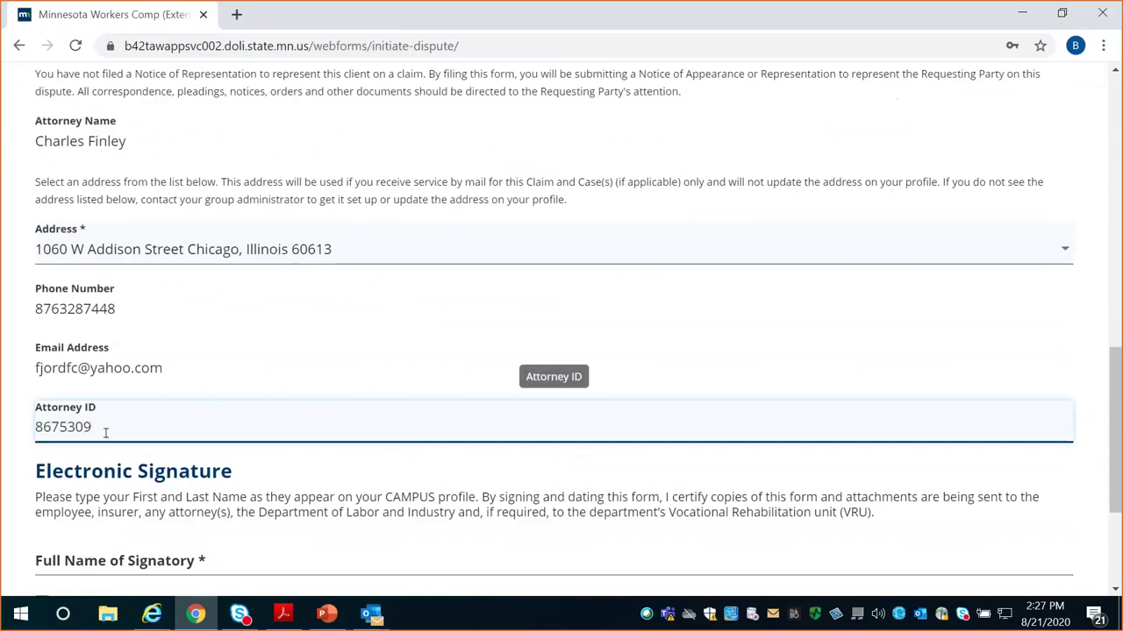
Fill the signatory name from autofill, certify the signature, and advance to Affidavit of Service
scroll(110, 439, "down", 2)
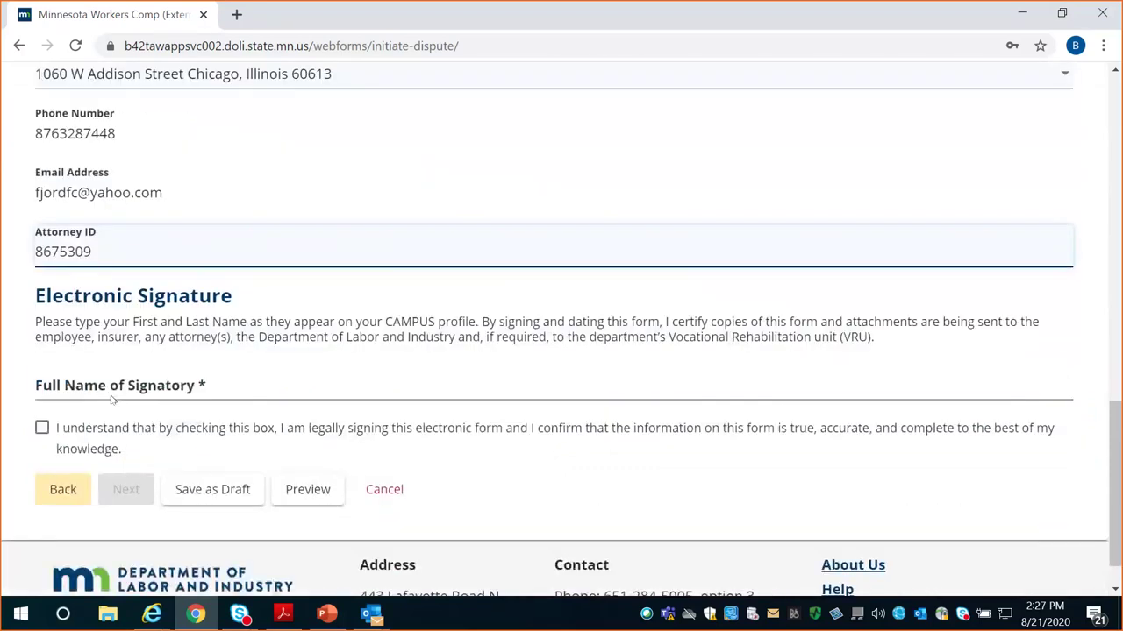
left_click(107, 389)
left_click(76, 420)
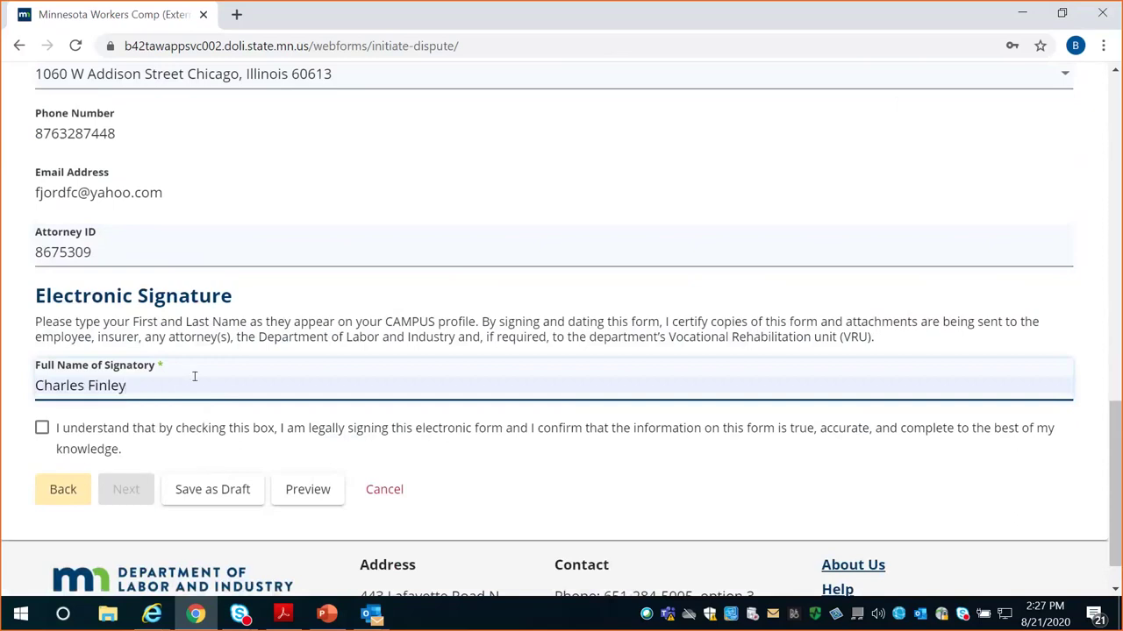
scroll(194, 376, "down", 1)
left_click(42, 378)
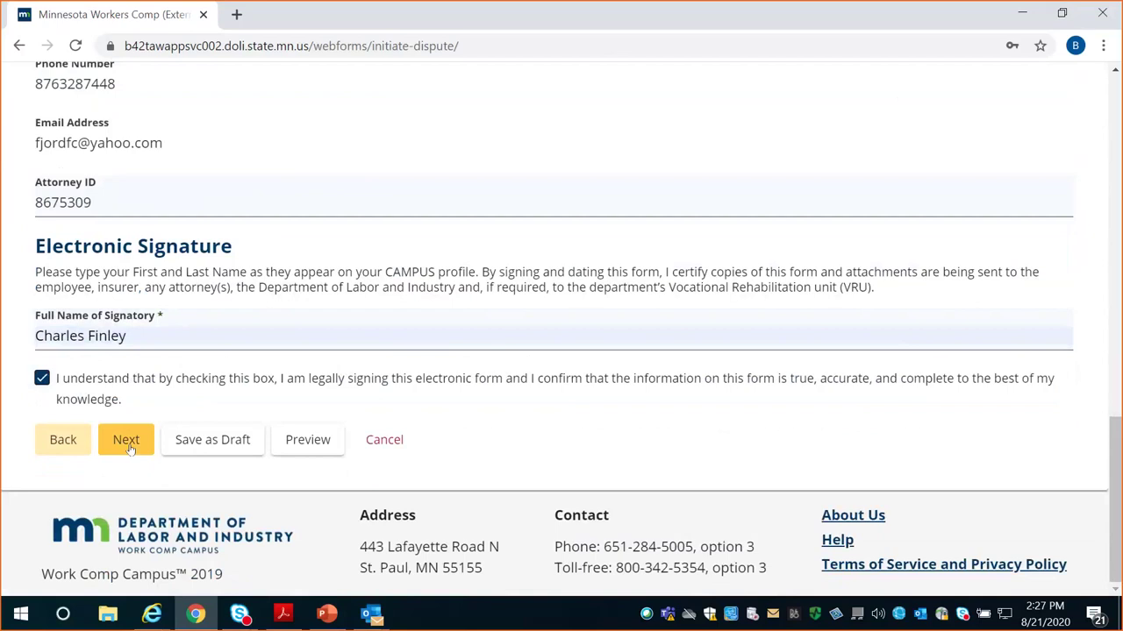
left_click(128, 443)
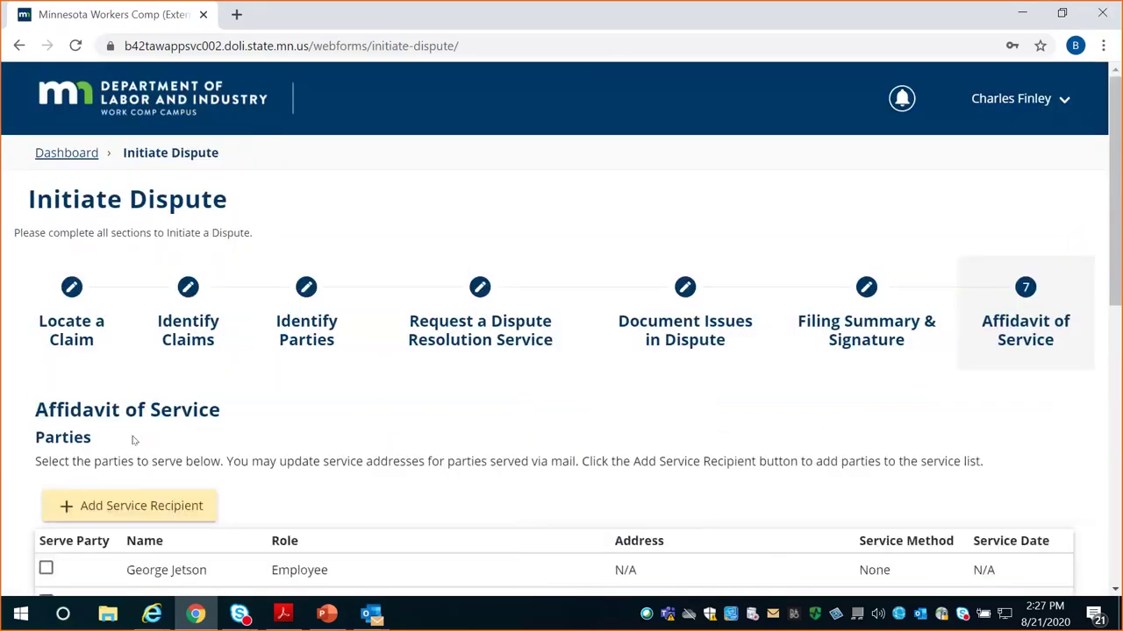
scroll(134, 441, "down", 3)
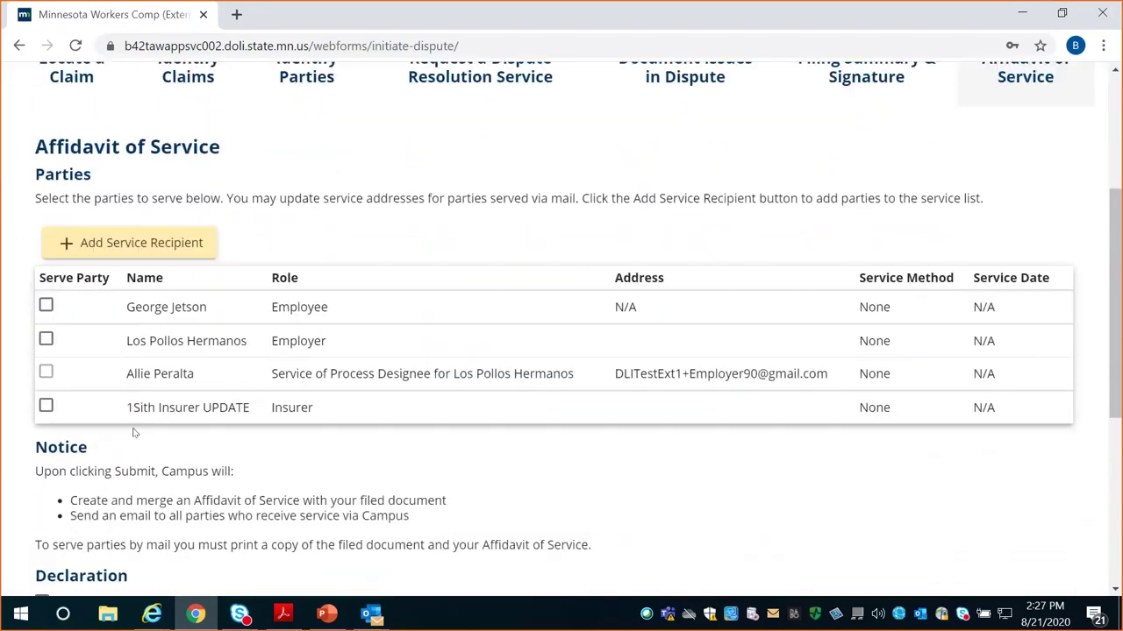